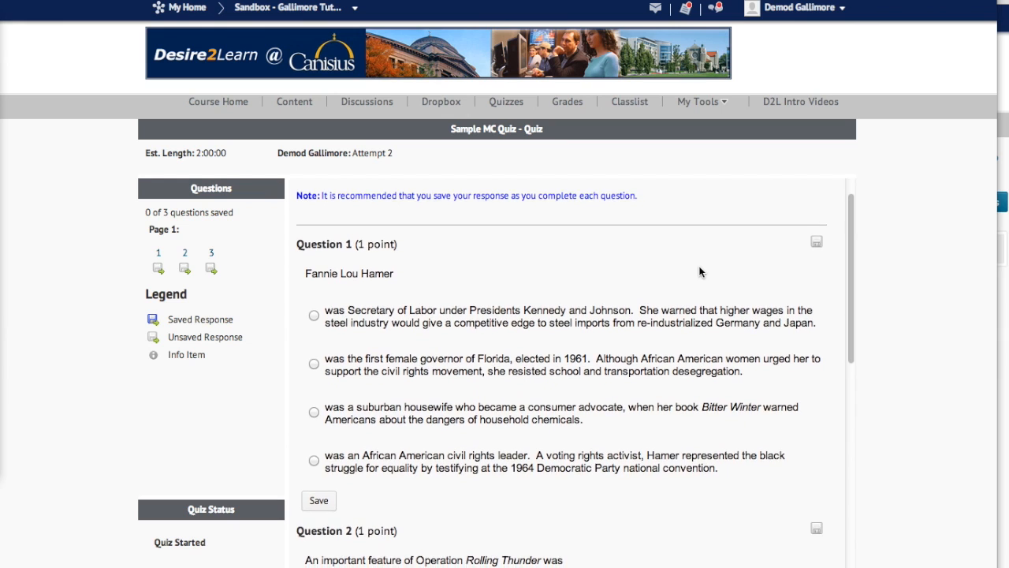
# Read through the multiple-choice questions and their answer options in the Sample MC Quiz
pyautogui.scroll(-1, 699, 272)
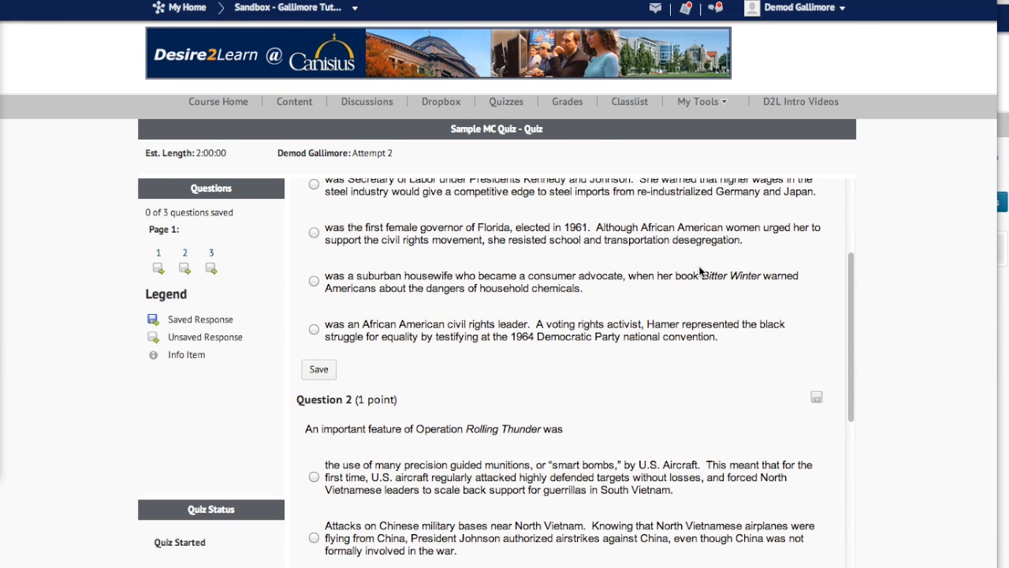
pyautogui.scroll(-1, 700, 272)
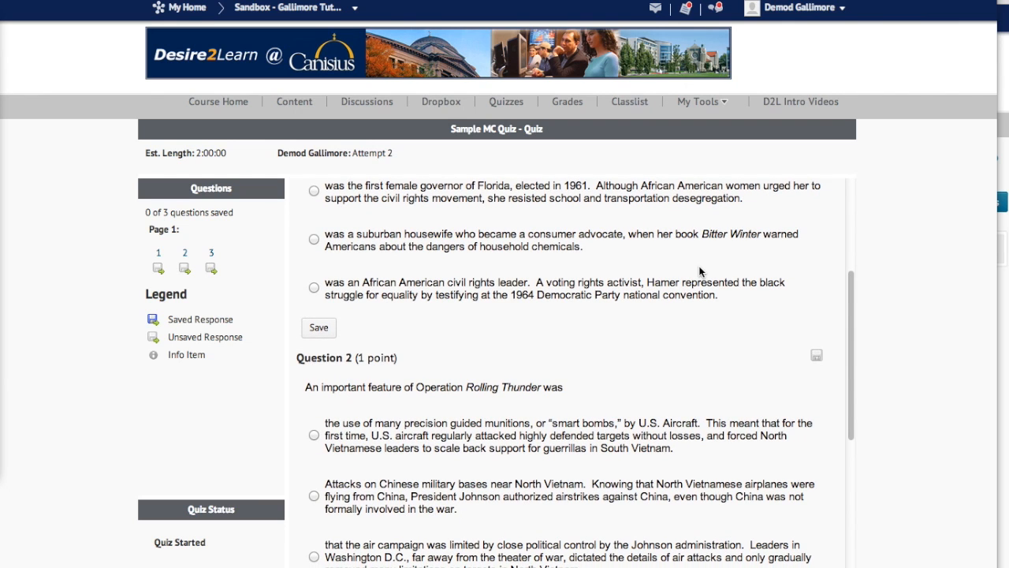
pyautogui.scroll(-1, 700, 272)
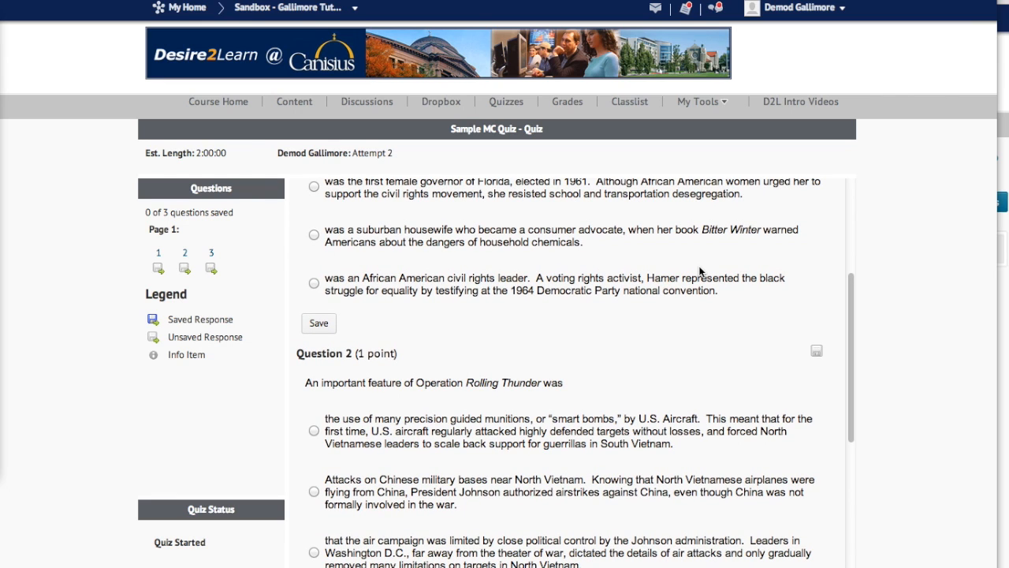
pyautogui.scroll(-2, 700, 272)
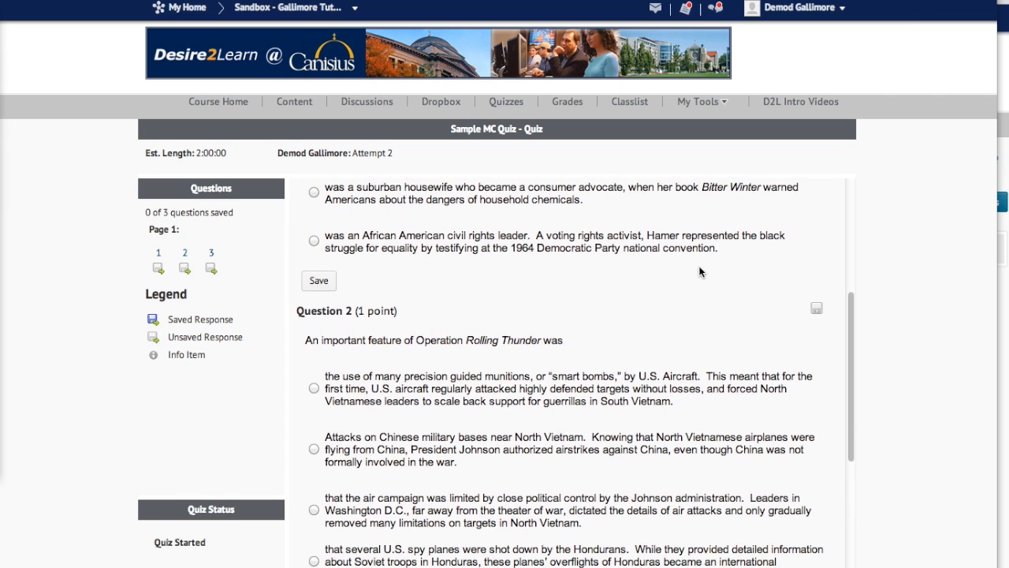
pyautogui.scroll(-1, 700, 272)
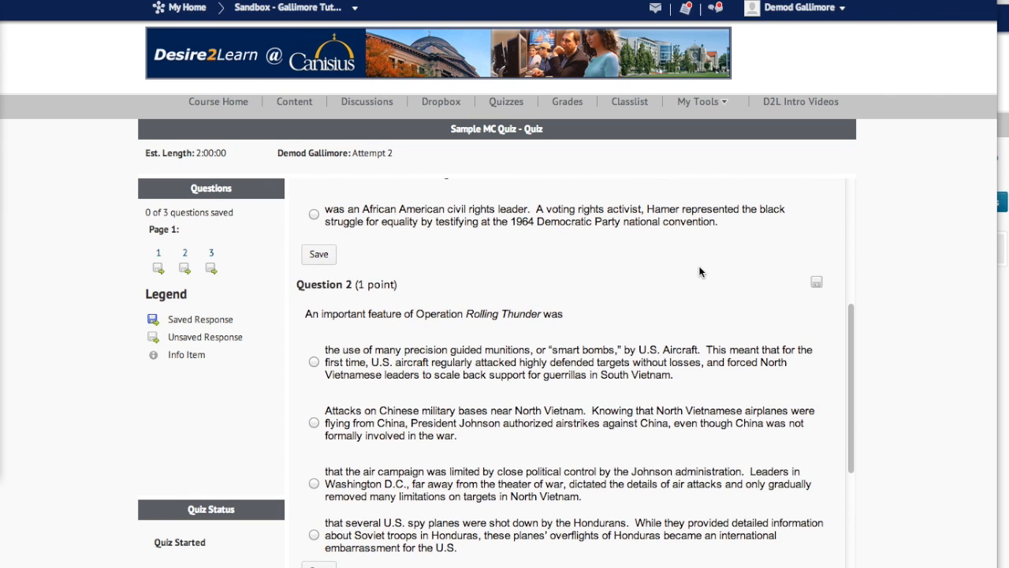
pyautogui.scroll(-1, 699, 272)
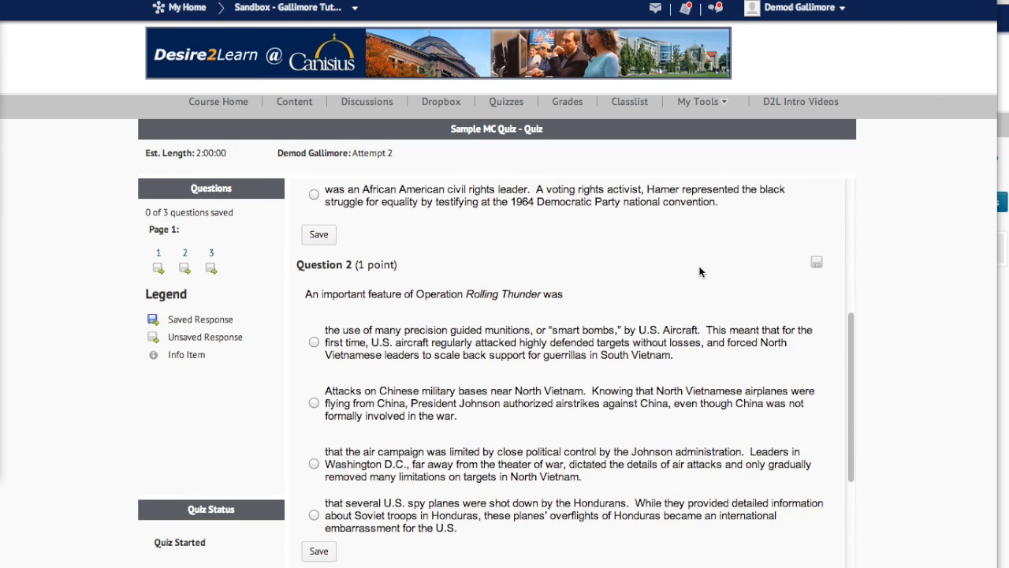
pyautogui.scroll(-2, 699, 272)
pyautogui.scroll(-5, 700, 272)
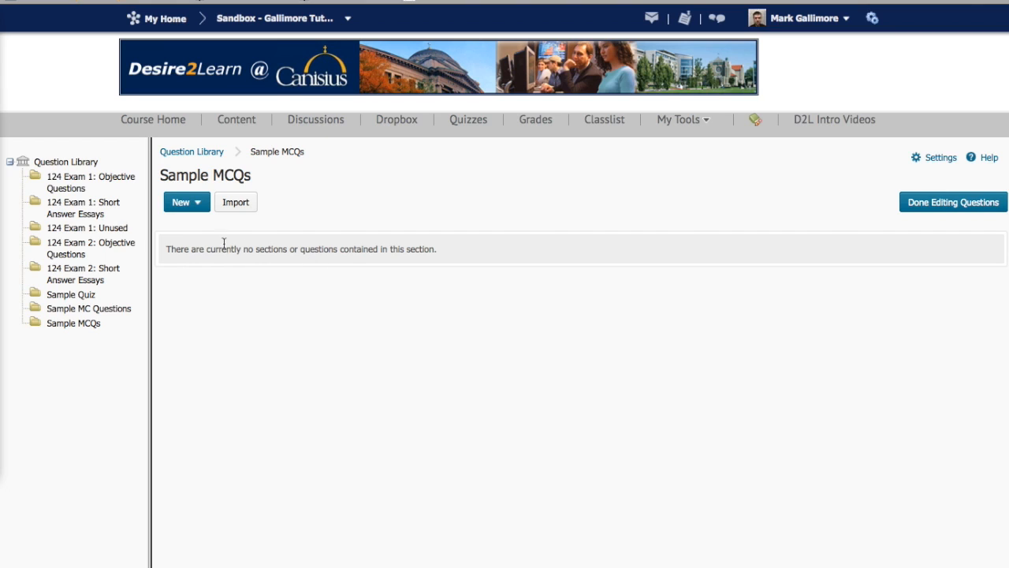
# Create a new Multiple Choice Question (MC) in the Sample MCQs section of the Question Library
pyautogui.click(198, 203)
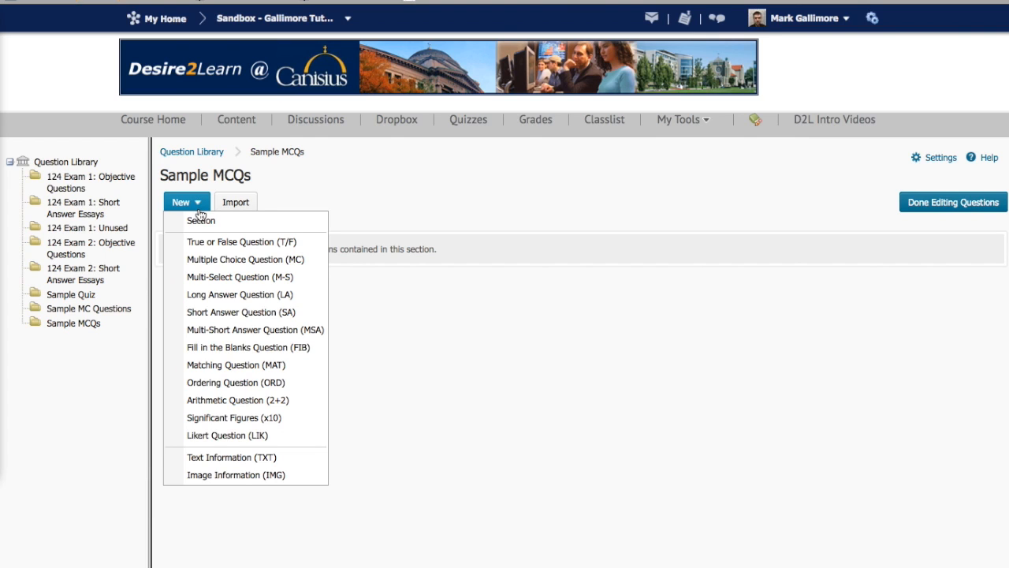
pyautogui.click(209, 260)
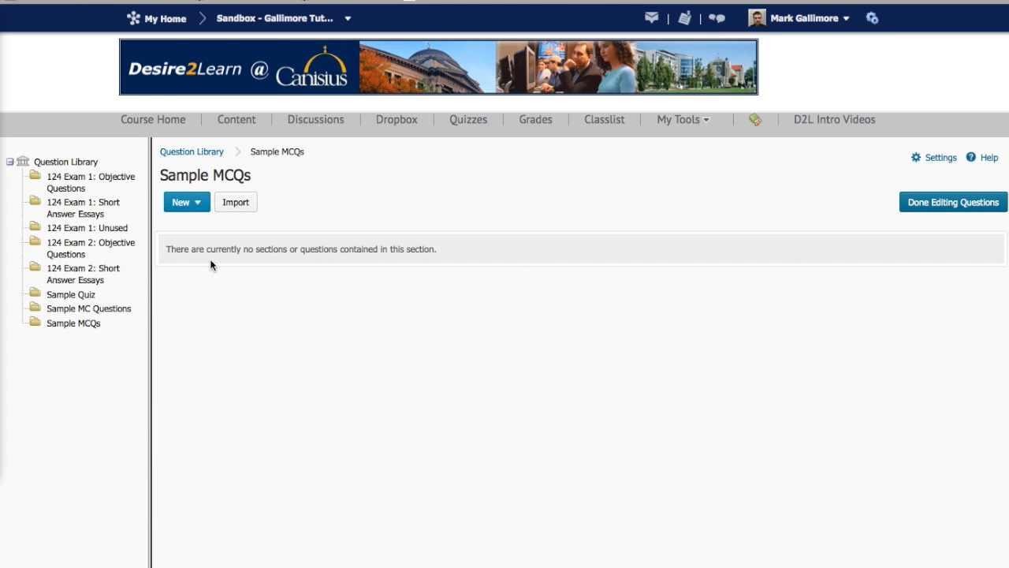
pyautogui.scroll(-2, 211, 265)
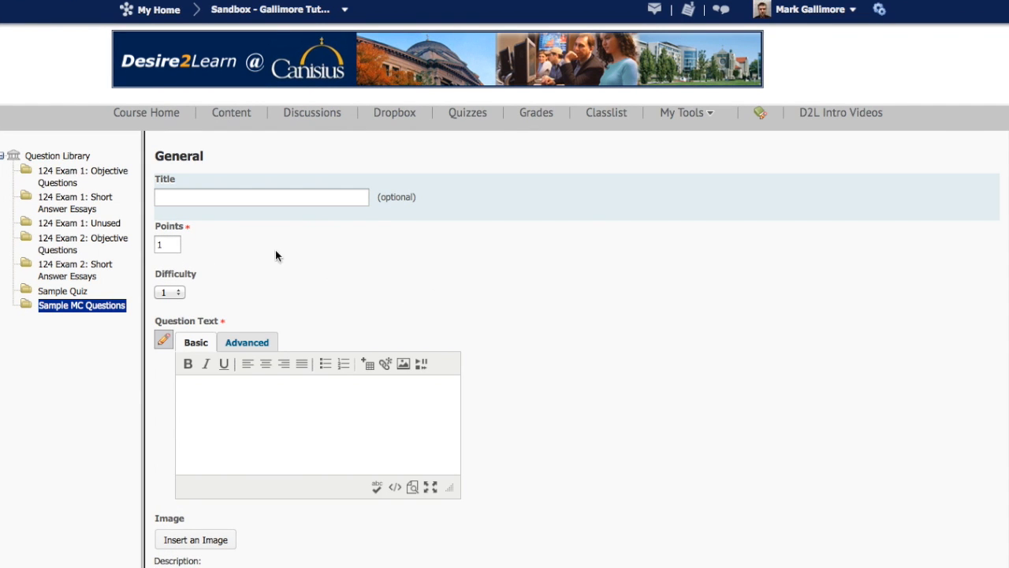
# Title the question "Fannie Lou Hamer" and enter "Fannie Lou Hamer" as its question text
pyautogui.click(231, 198)
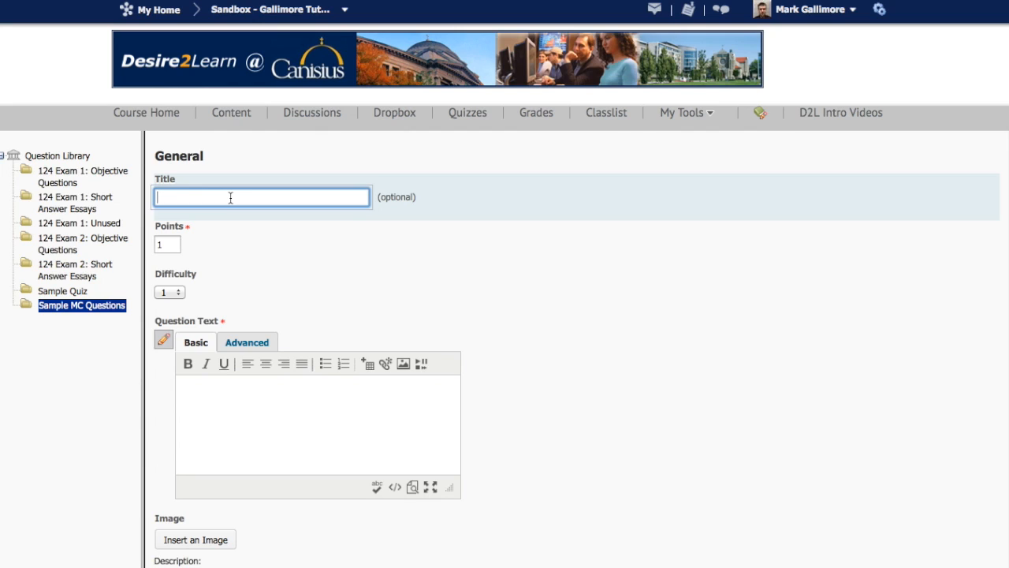
pyautogui.write('Fannie Lou Hamer')
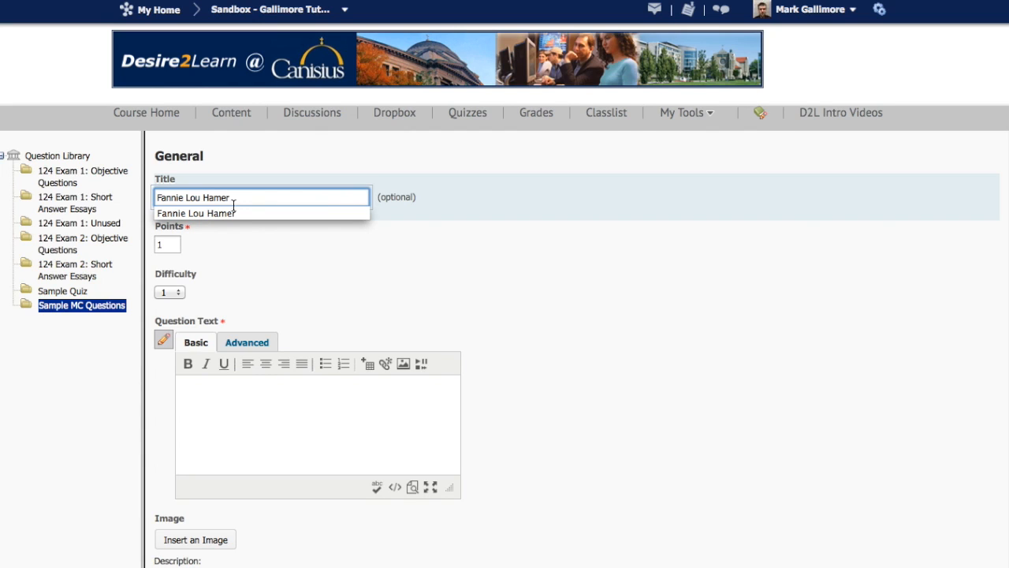
pyautogui.click(251, 234)
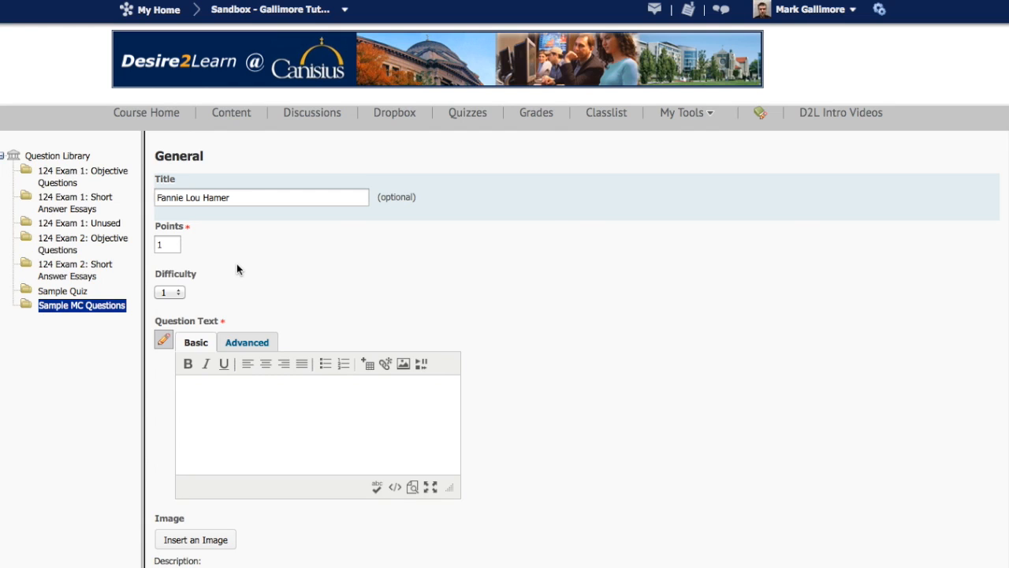
pyautogui.click(249, 407)
pyautogui.write('Fannie Lou Hamer')
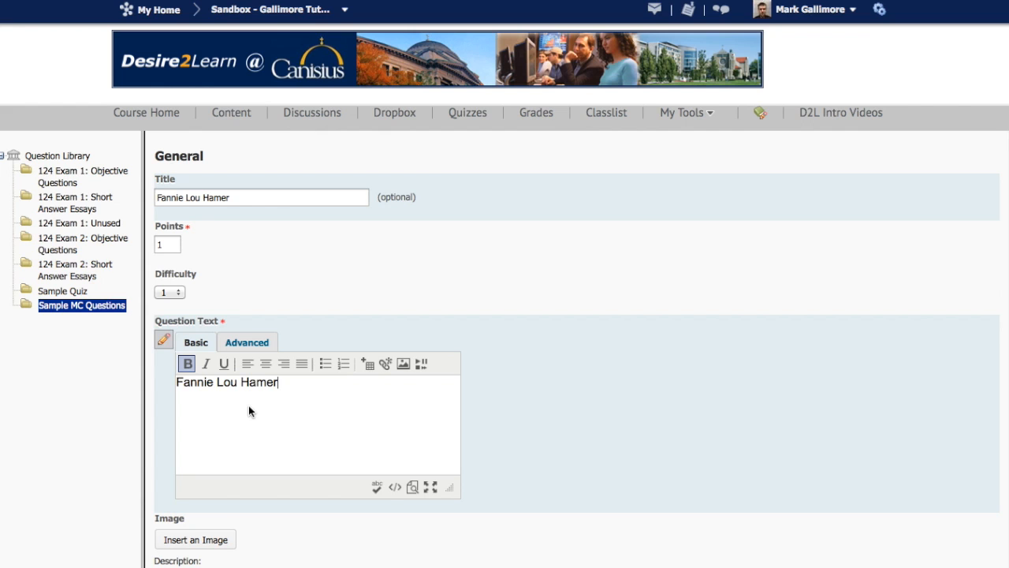
# Examine the enumeration choices available for the question's answer options, keeping no enumeration
pyautogui.scroll(-1, 249, 410)
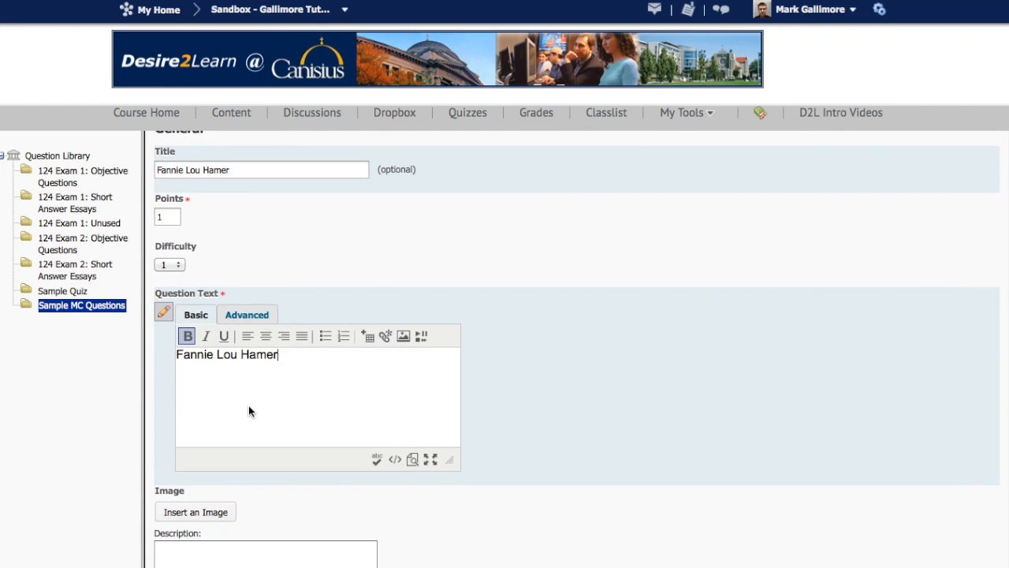
pyautogui.scroll(-3, 249, 410)
pyautogui.scroll(-3, 250, 410)
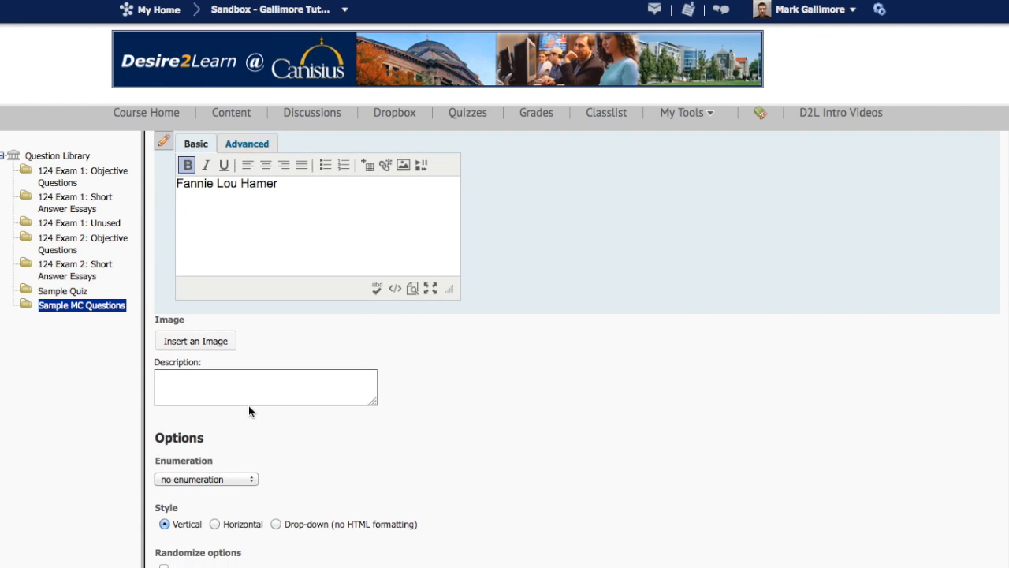
pyautogui.scroll(-3, 249, 410)
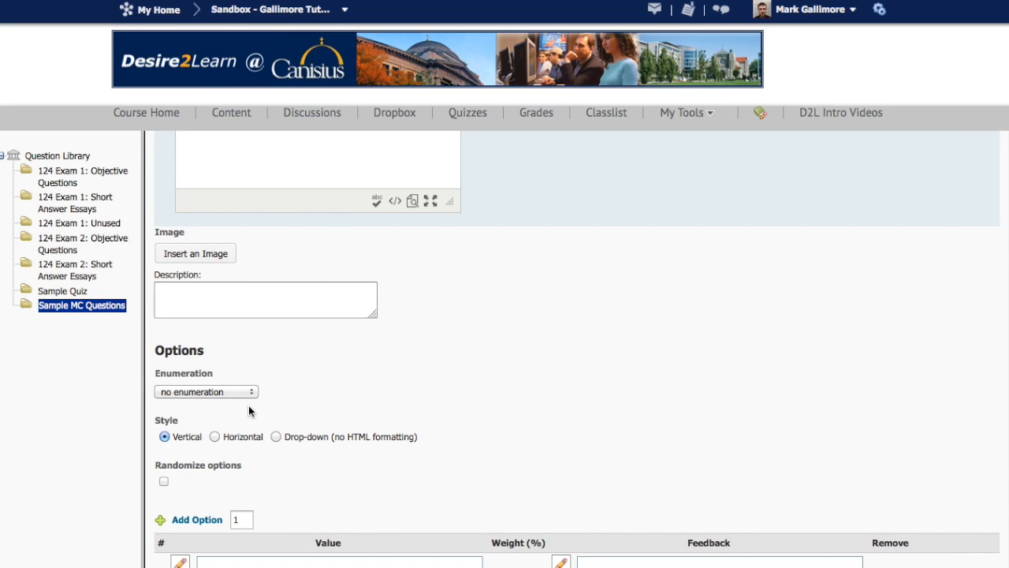
pyautogui.scroll(-1, 248, 410)
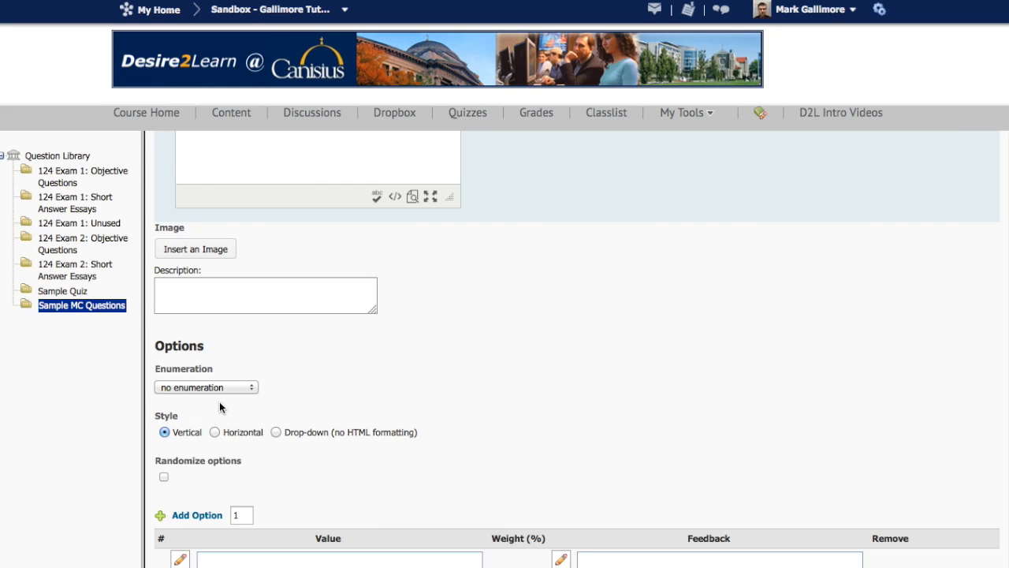
pyautogui.click(252, 388)
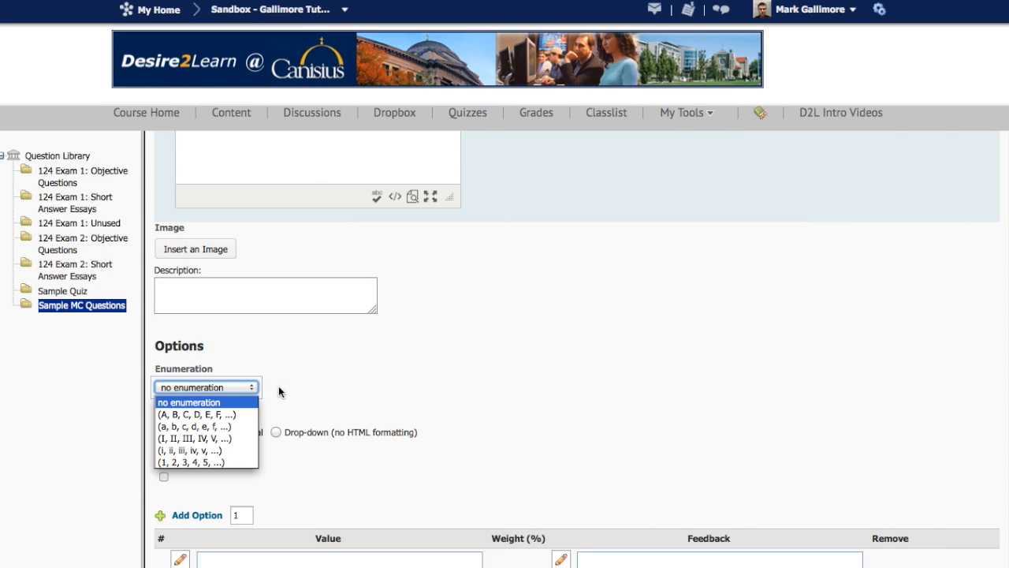
pyautogui.click(284, 391)
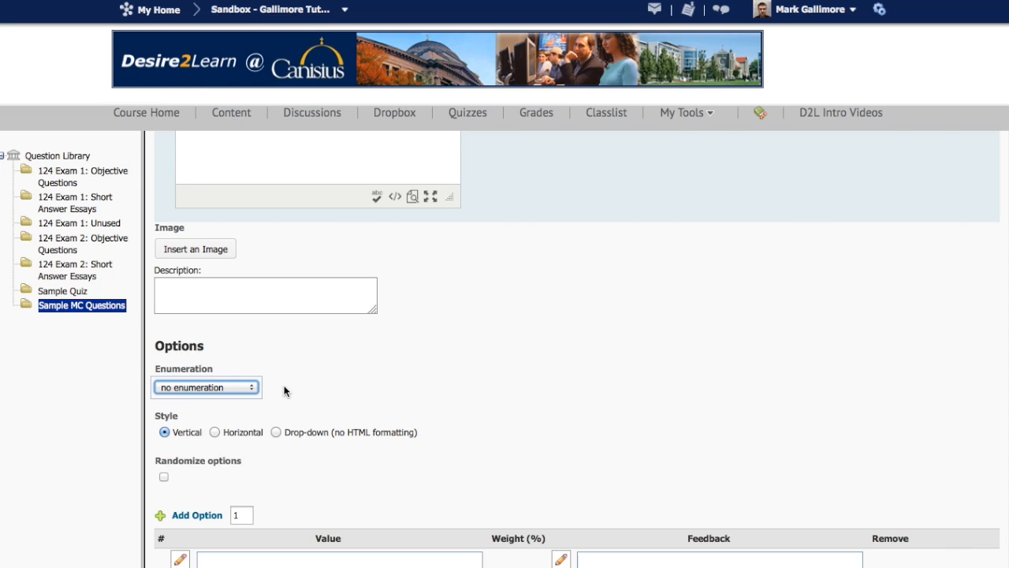
# Compare the vertical, drop-down and horizontal answer styles across the three quiz preview questions, including the choices for Question 2
pyautogui.scroll(-1, 286, 387)
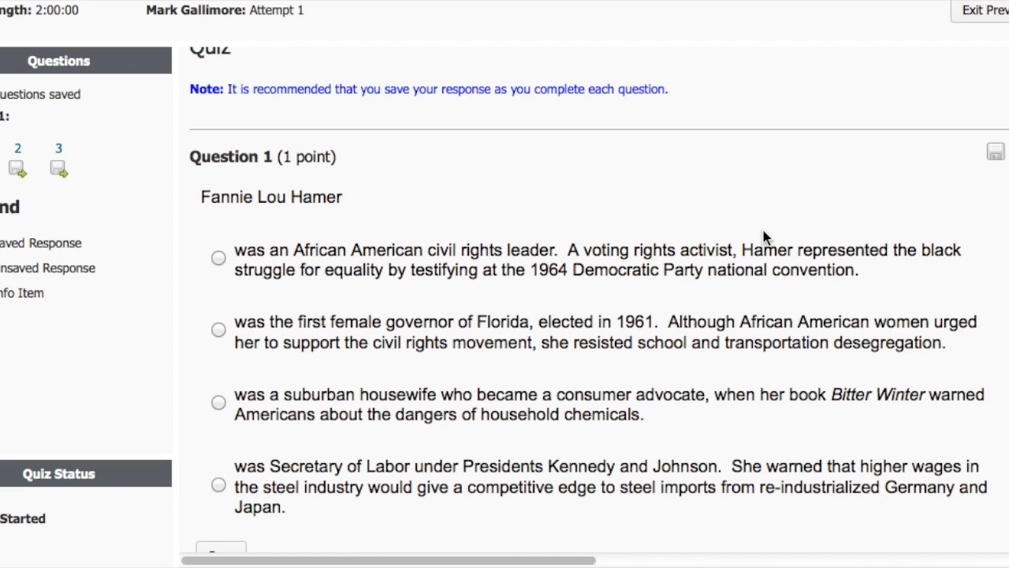
pyautogui.scroll(-3, 761, 236)
pyautogui.scroll(-1, 771, 237)
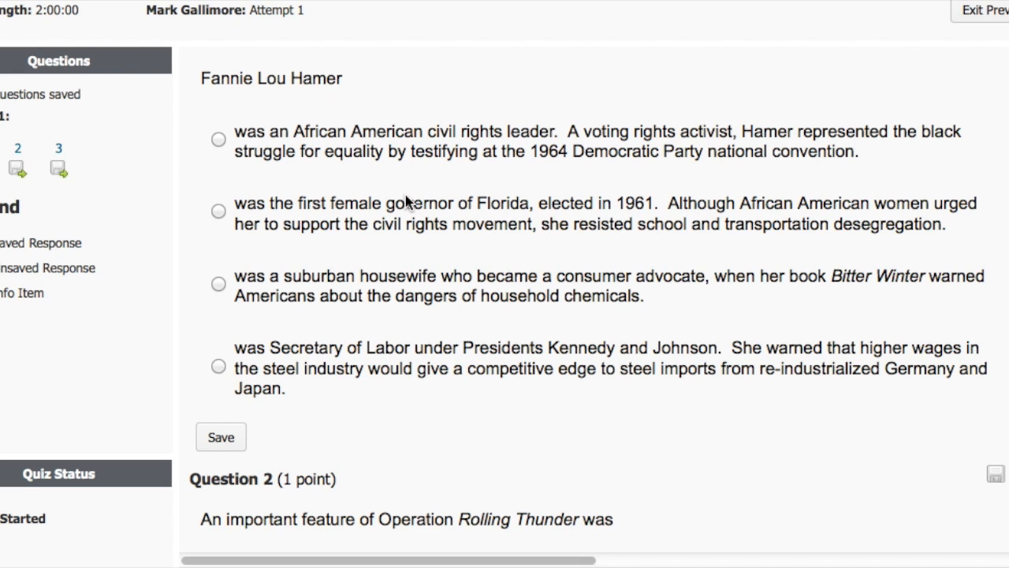
pyautogui.scroll(-3, 431, 224)
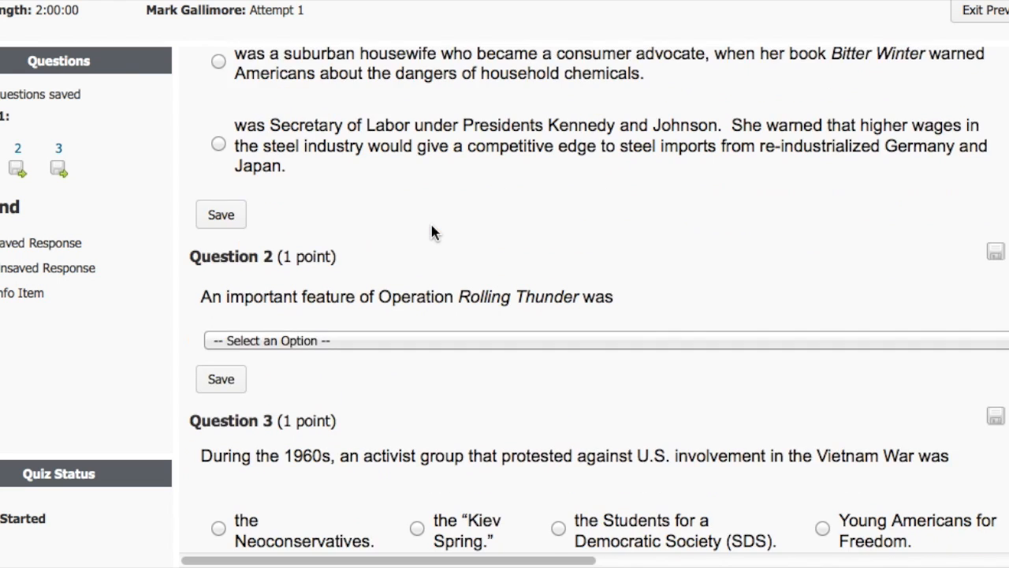
pyautogui.scroll(-1, 431, 231)
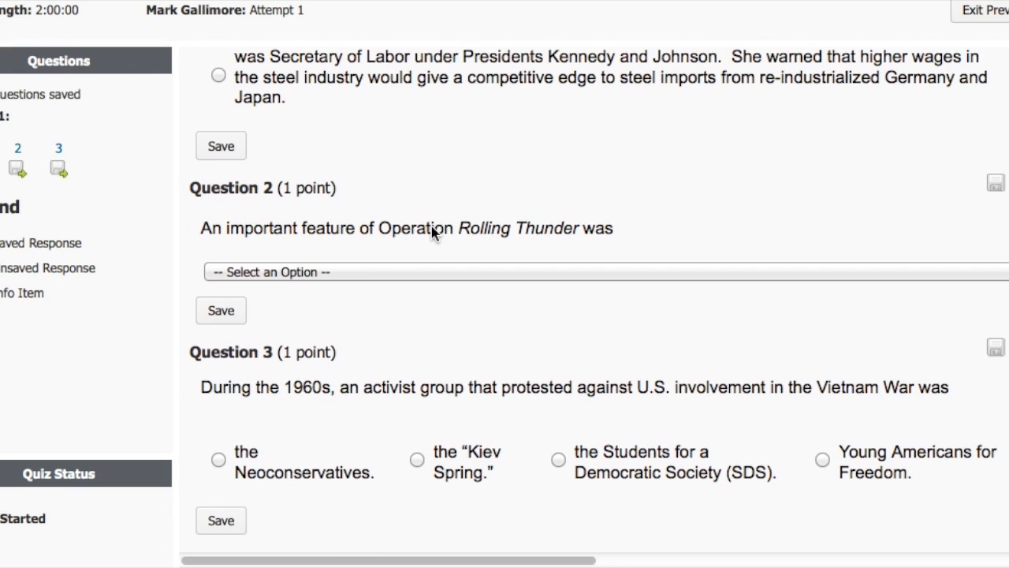
pyautogui.click(413, 272)
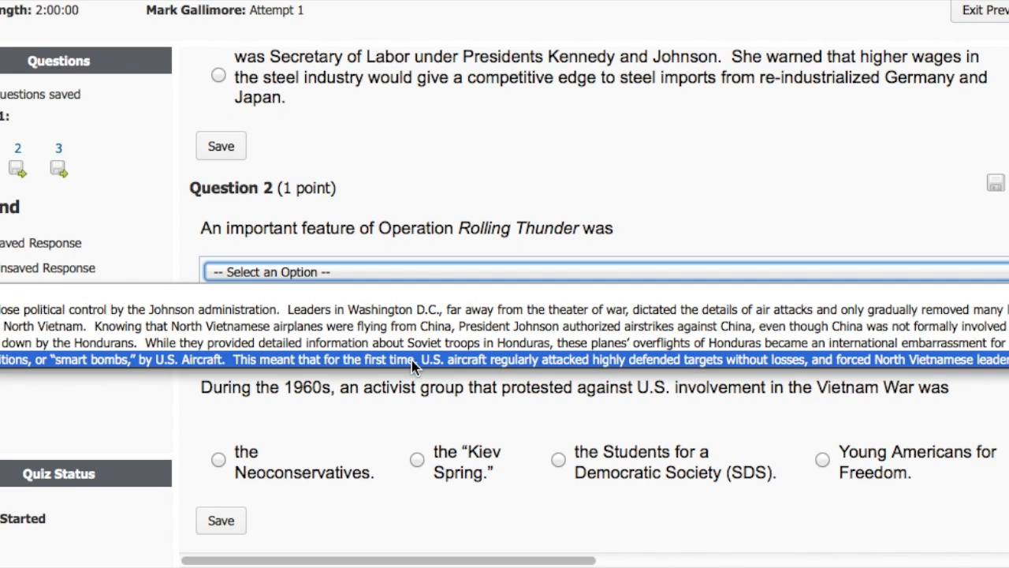
pyautogui.click(410, 386)
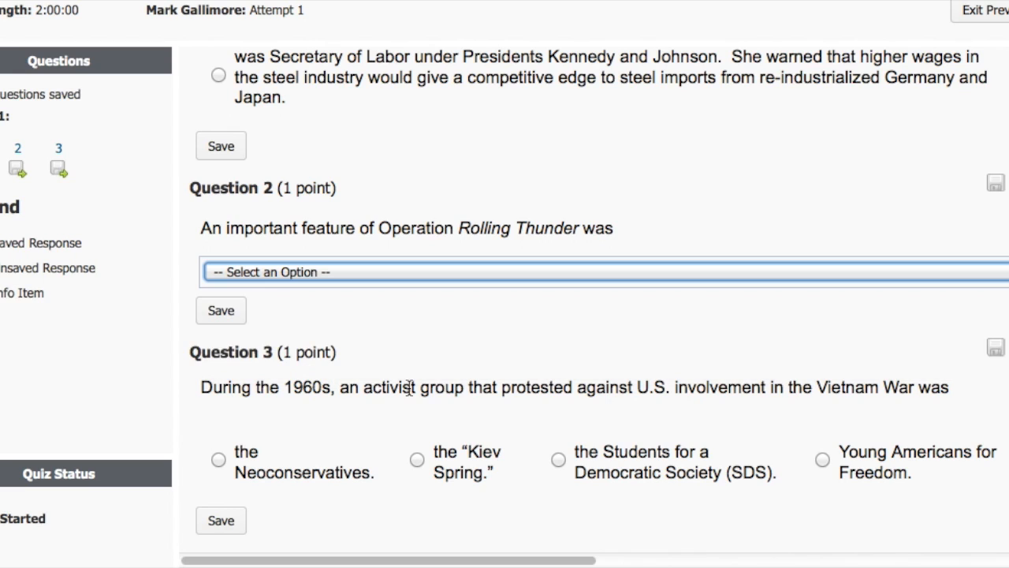
pyautogui.scroll(-2, 368, 378)
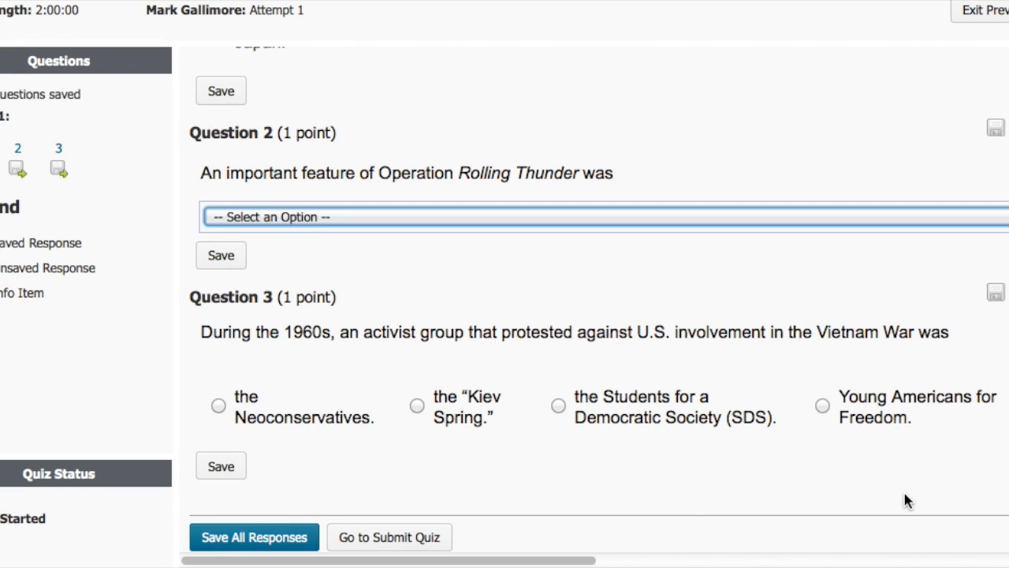
pyautogui.scroll(1, 635, 418)
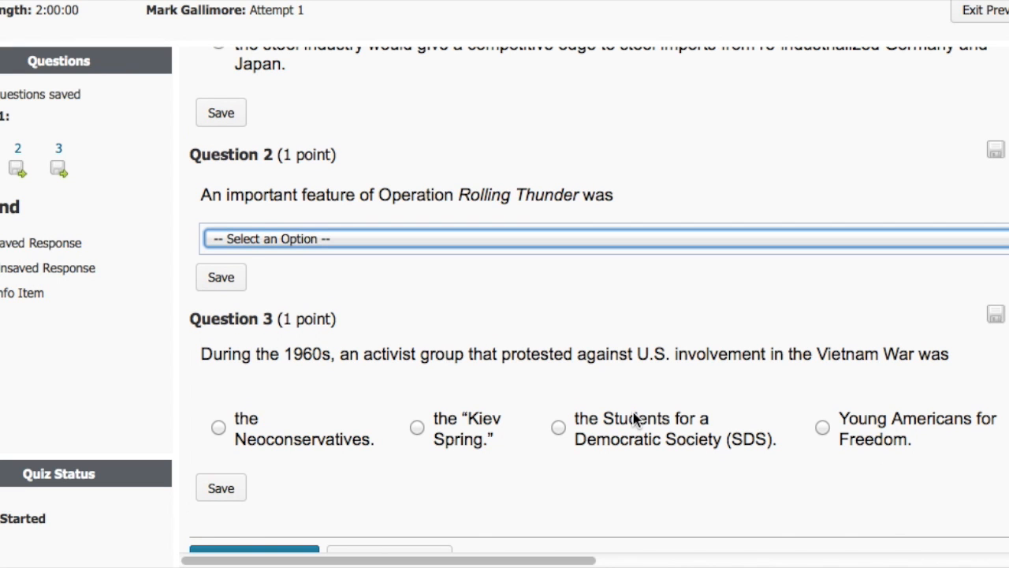
pyautogui.scroll(-1, 635, 418)
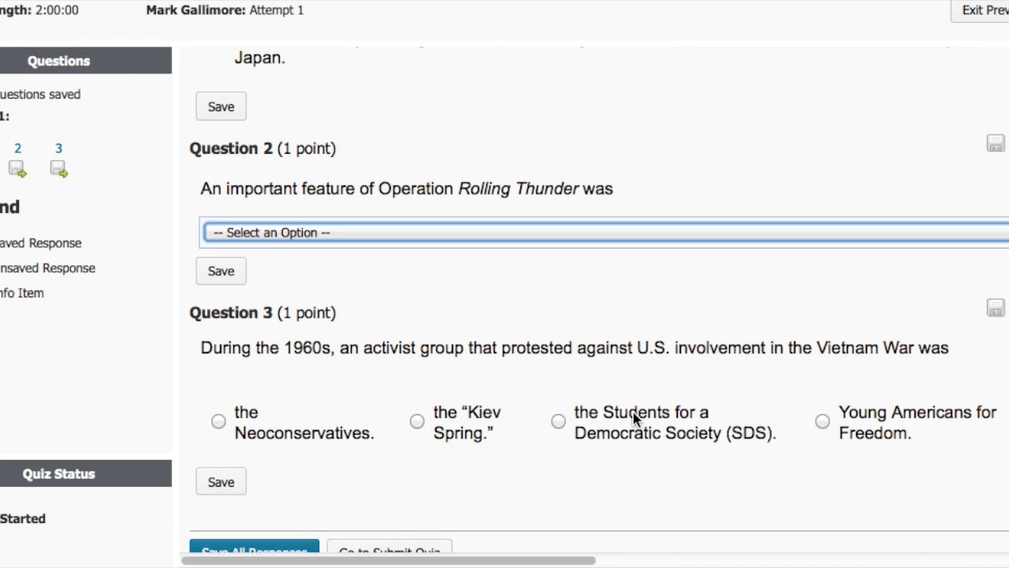
pyautogui.scroll(6, 635, 418)
# Turn on Randomize options for the question and open the value editors of answer options 2 and 3
pyautogui.scroll(-3, 635, 418)
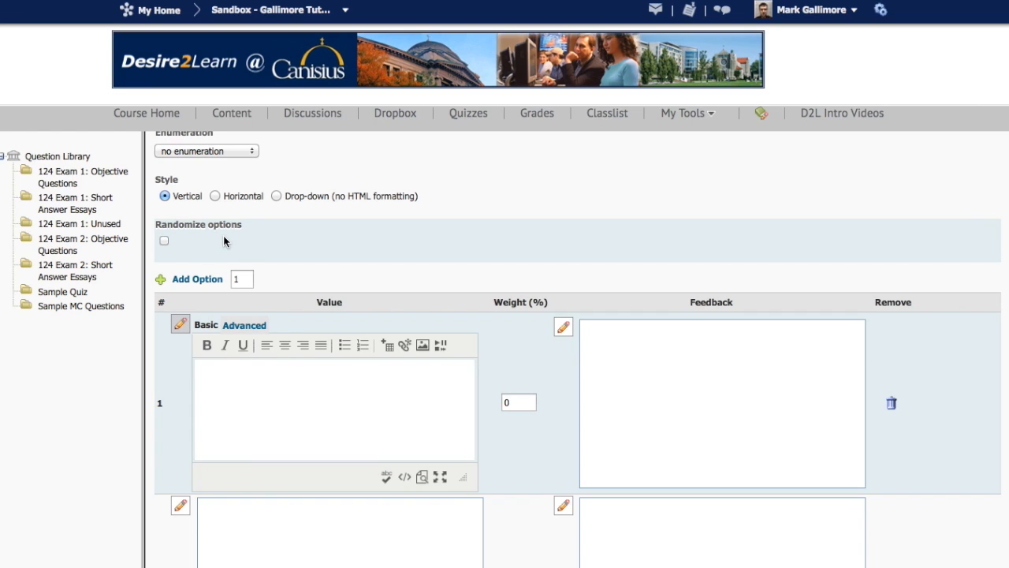
pyautogui.click(164, 241)
pyautogui.scroll(-3, 275, 320)
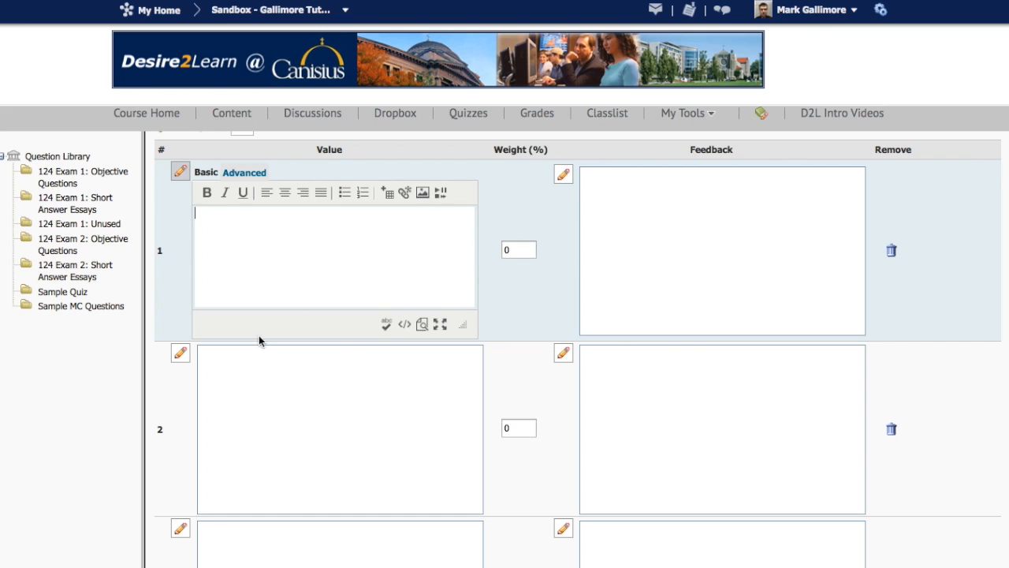
pyautogui.click(268, 407)
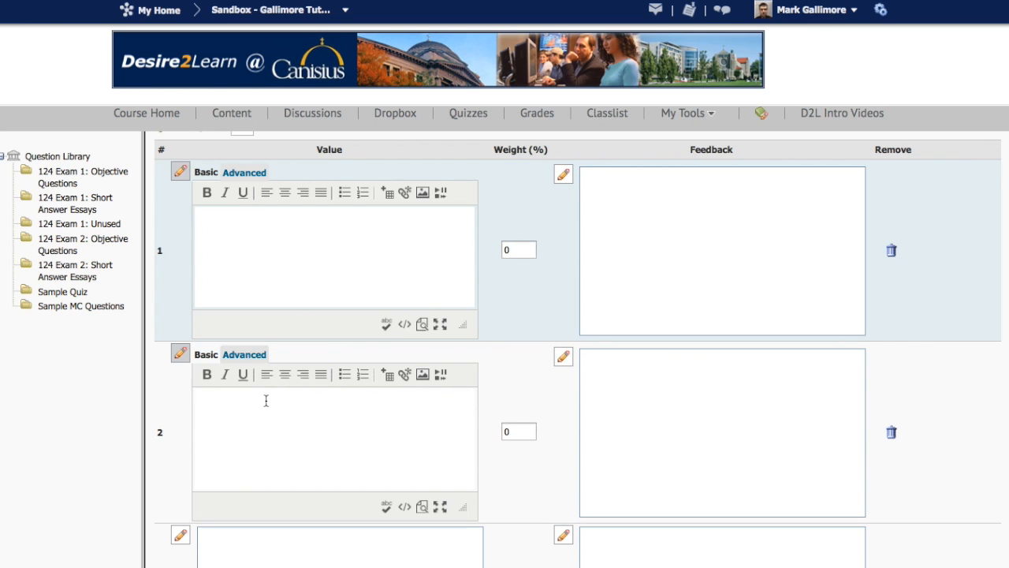
pyautogui.scroll(-3, 266, 400)
pyautogui.click(269, 414)
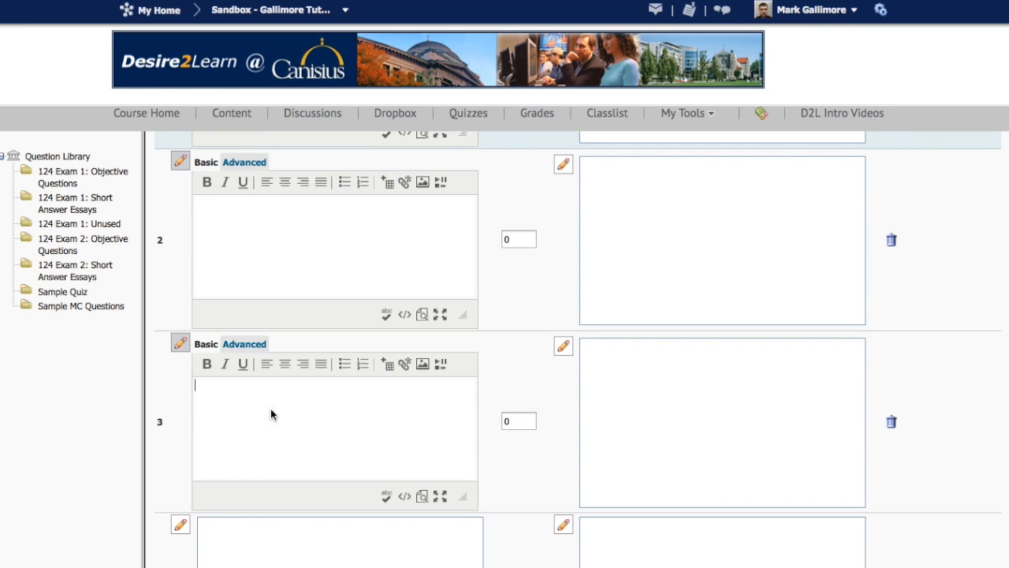
# Fill in the four answer values: African American civil rights leader, first female governor of Florida, Secretary of Labor, and suburban housewife turned consumer advocate
pyautogui.scroll(4, 271, 409)
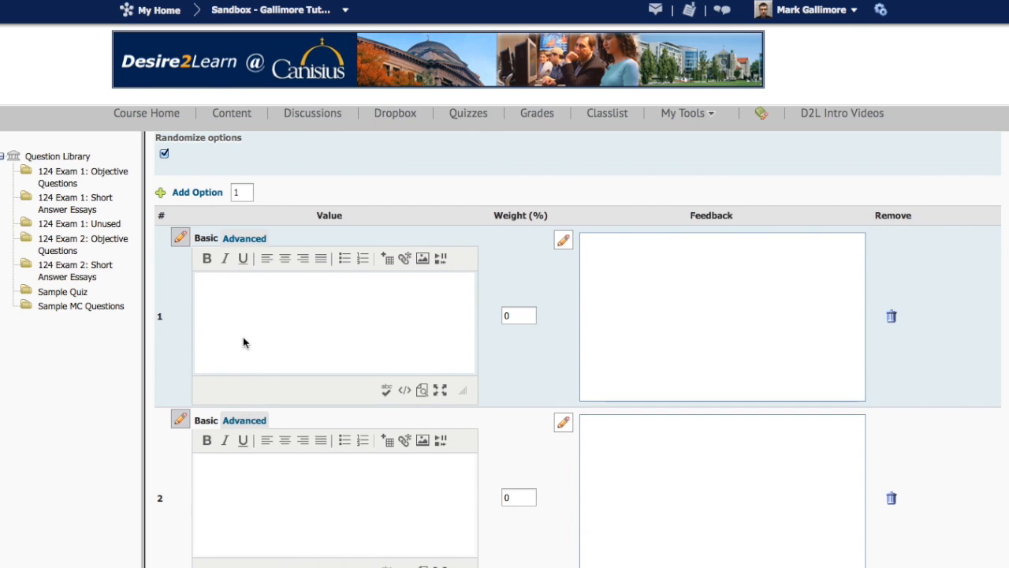
pyautogui.write('was an African American ')
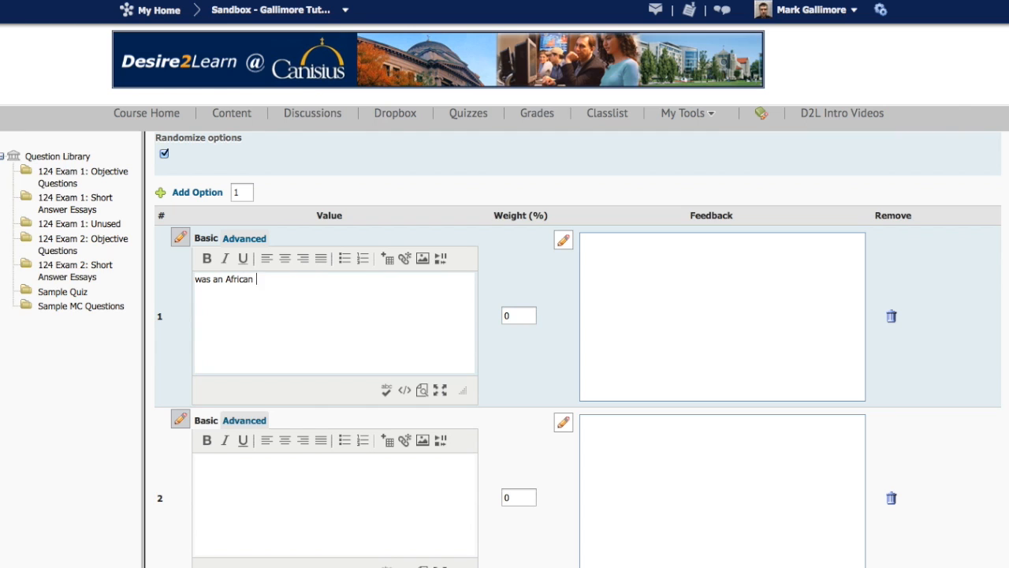
pyautogui.write('civil rights leader.  A')
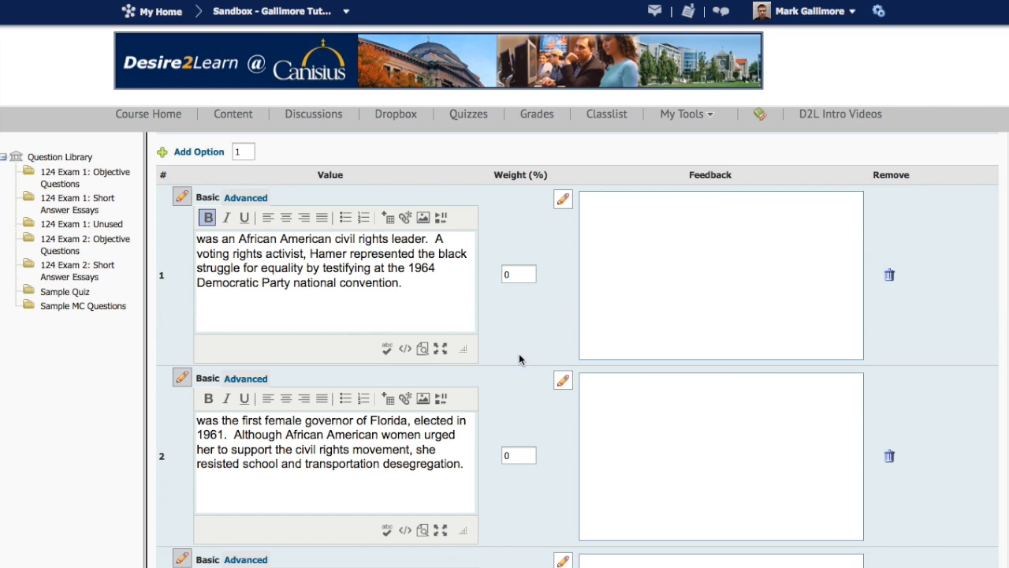
pyautogui.scroll(-4, 513, 374)
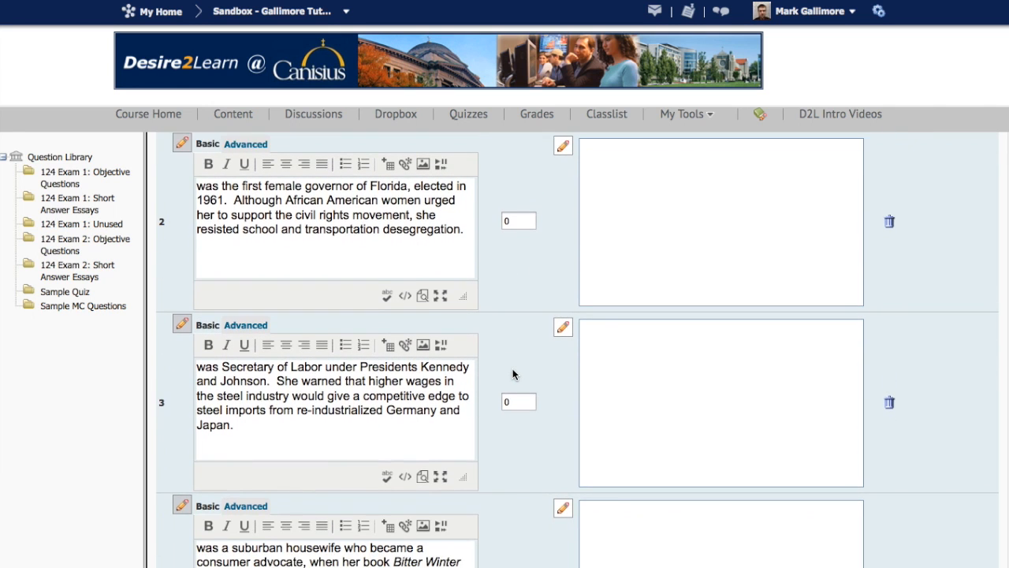
pyautogui.scroll(-1, 513, 374)
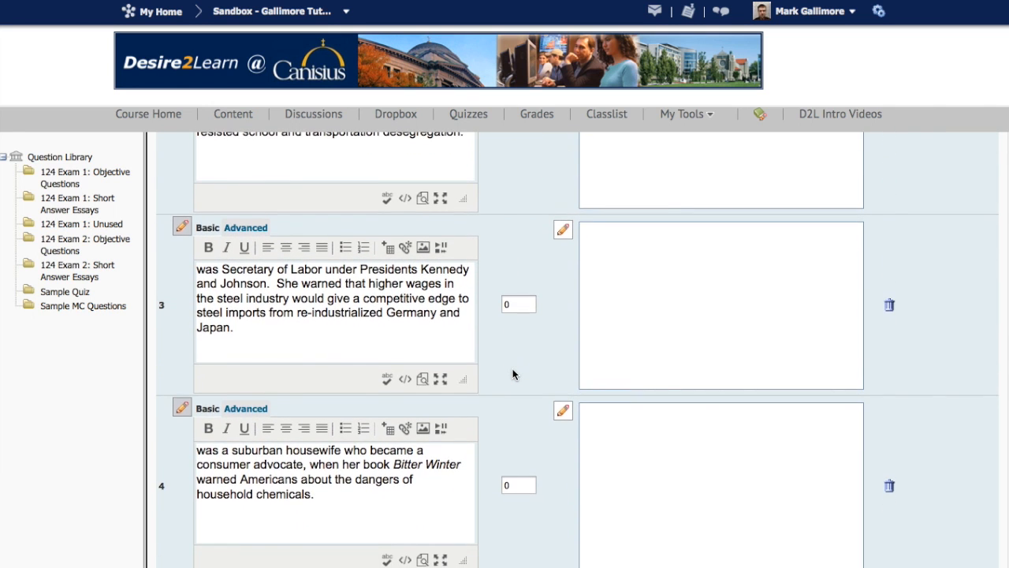
# Set the weight of answer option 1, the civil rights leader, to 100%
pyautogui.scroll(2, 512, 375)
pyautogui.scroll(6, 513, 374)
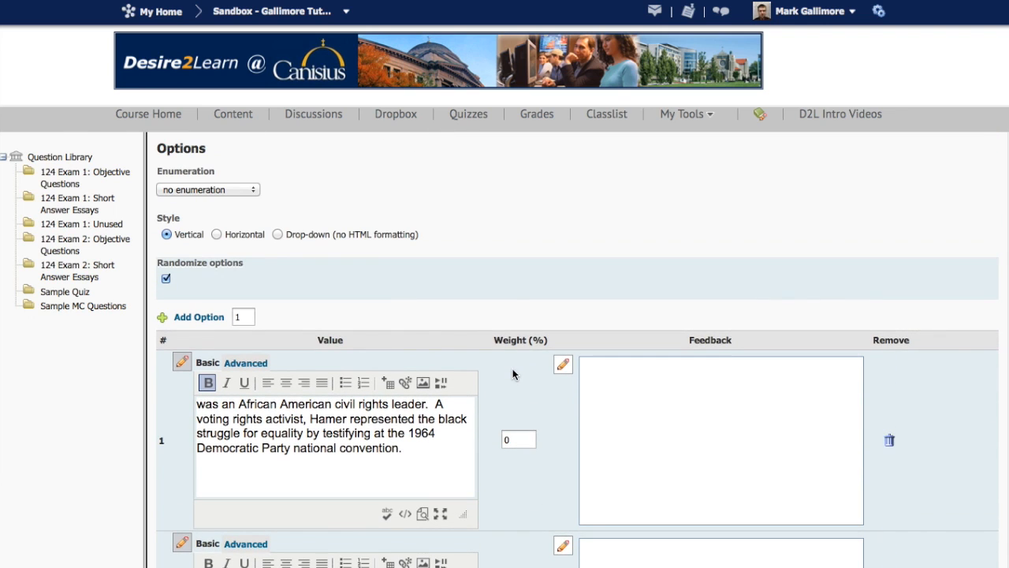
pyautogui.click(513, 439)
pyautogui.write('100')
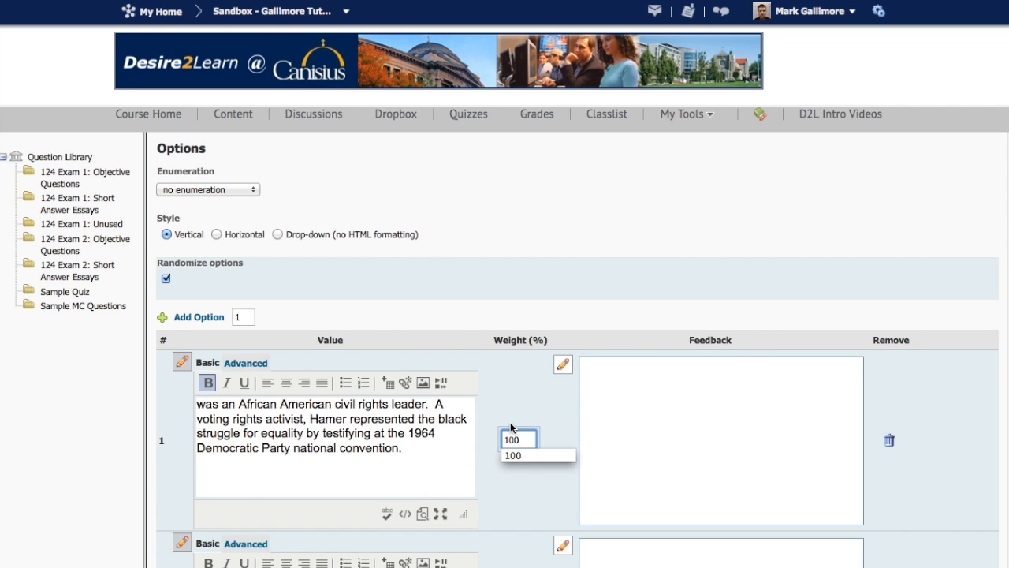
pyautogui.scroll(-2, 514, 429)
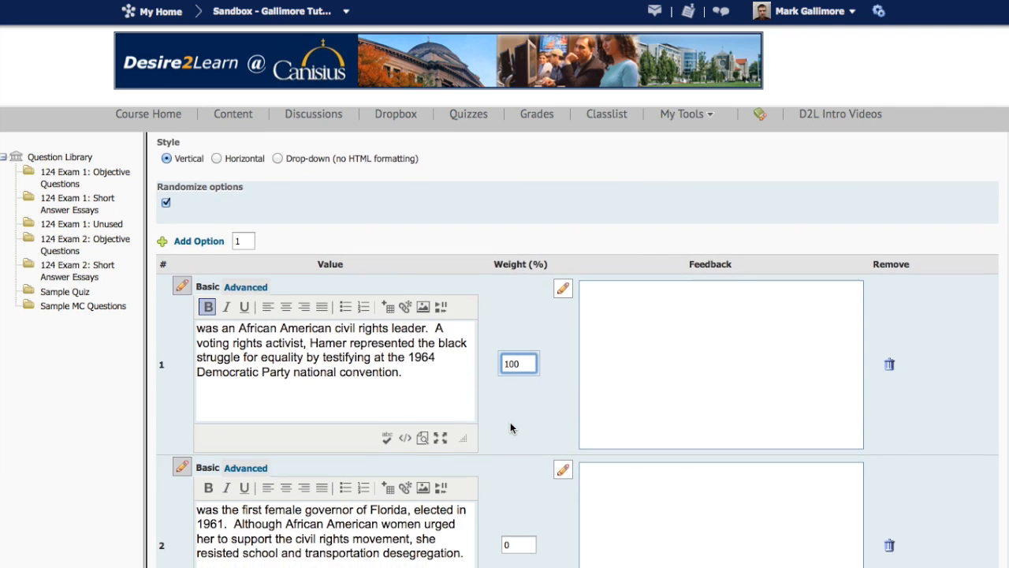
pyautogui.scroll(-3, 510, 428)
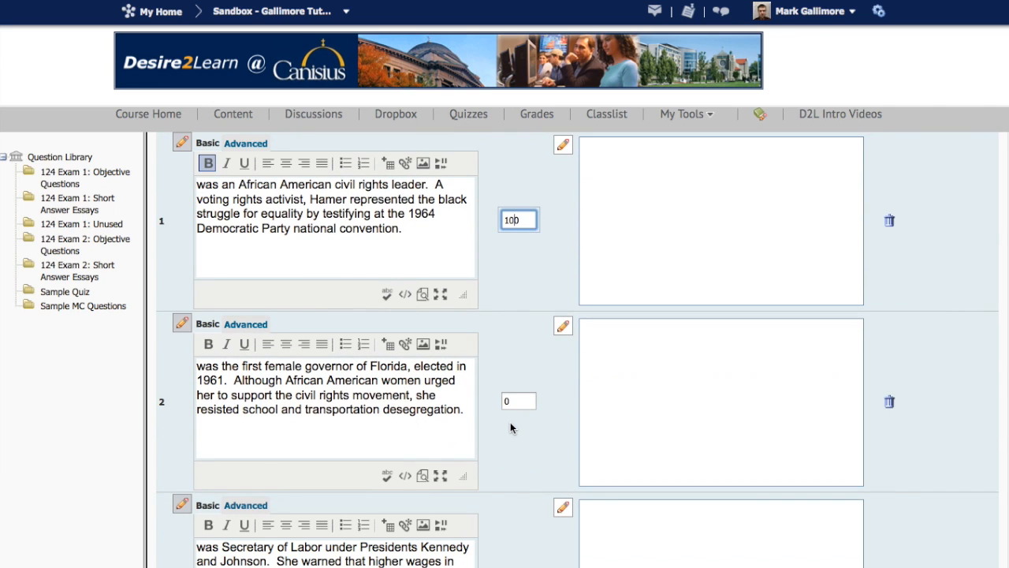
pyautogui.scroll(-1, 510, 428)
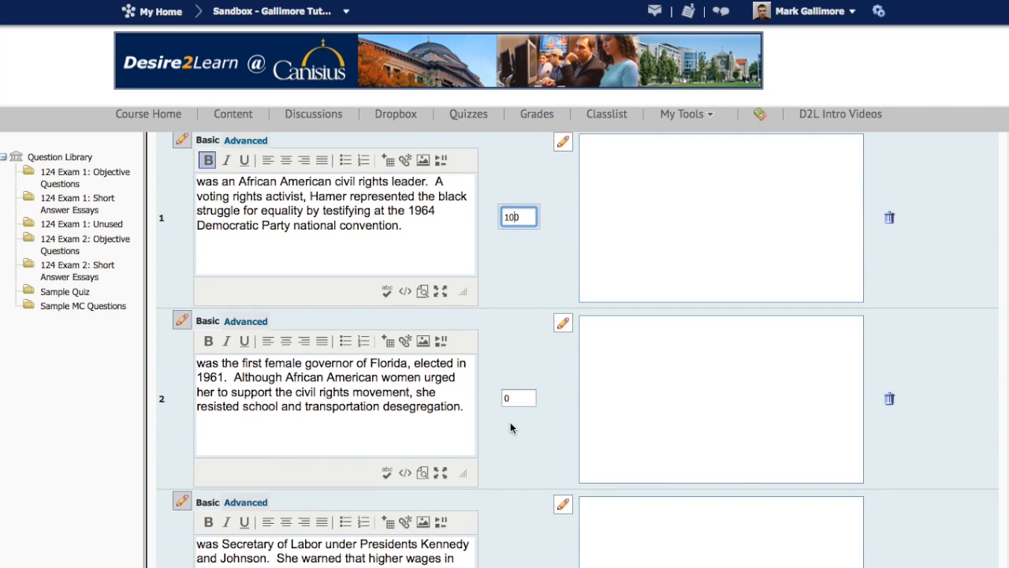
pyautogui.scroll(-3, 510, 428)
pyautogui.scroll(-7, 510, 428)
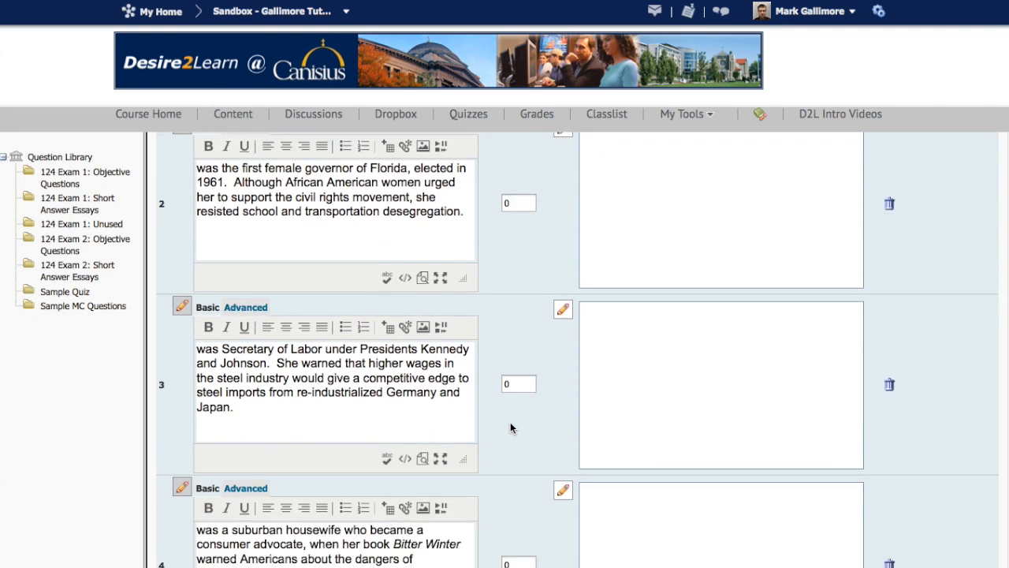
pyautogui.scroll(-4, 510, 429)
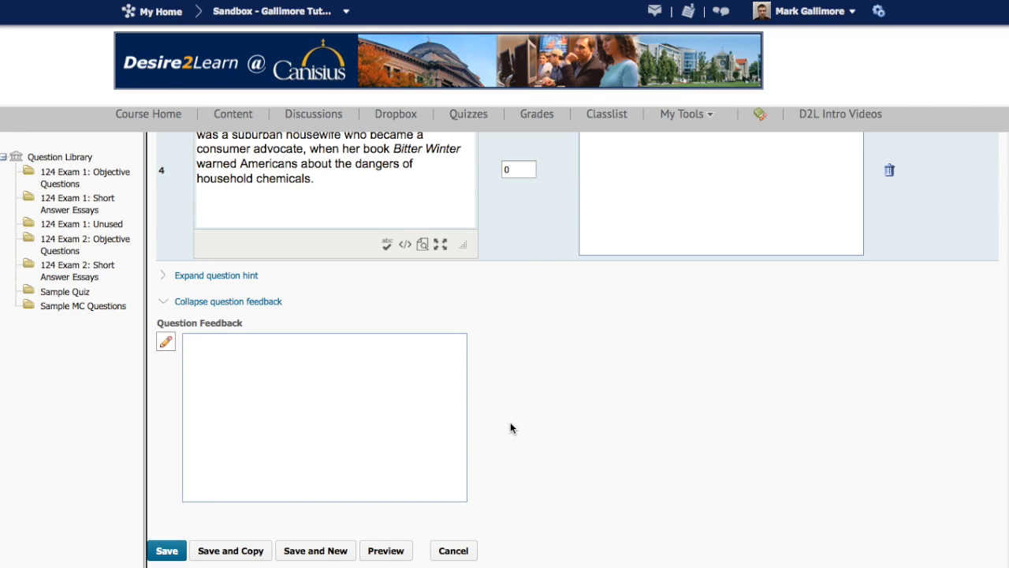
pyautogui.click(333, 418)
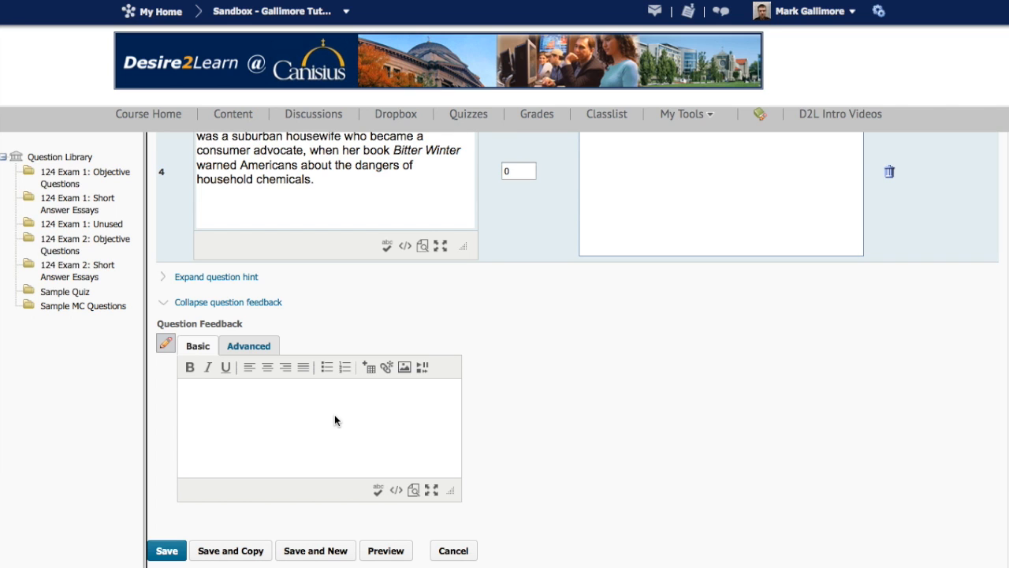
pyautogui.click(387, 368)
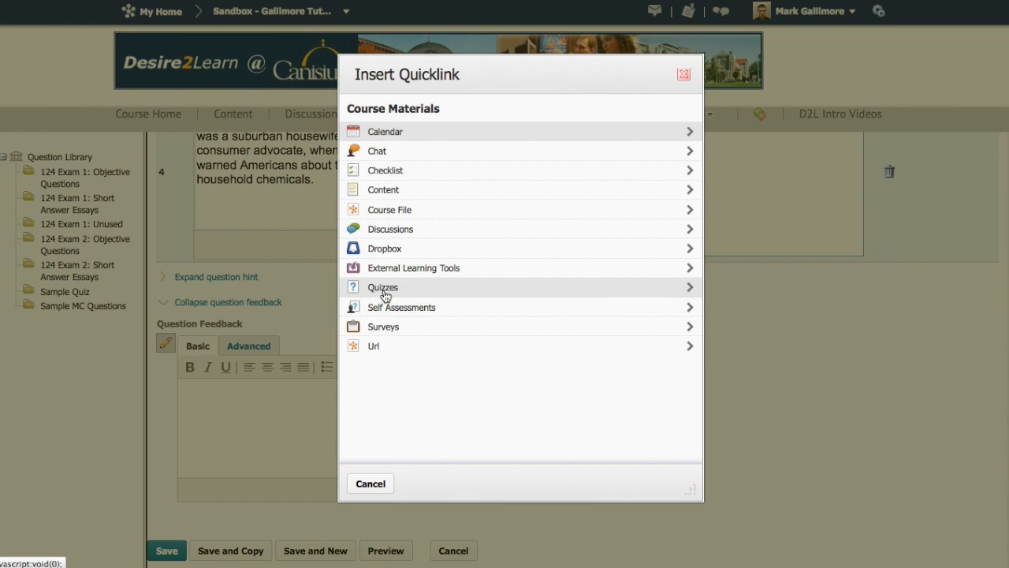
pyautogui.click(376, 347)
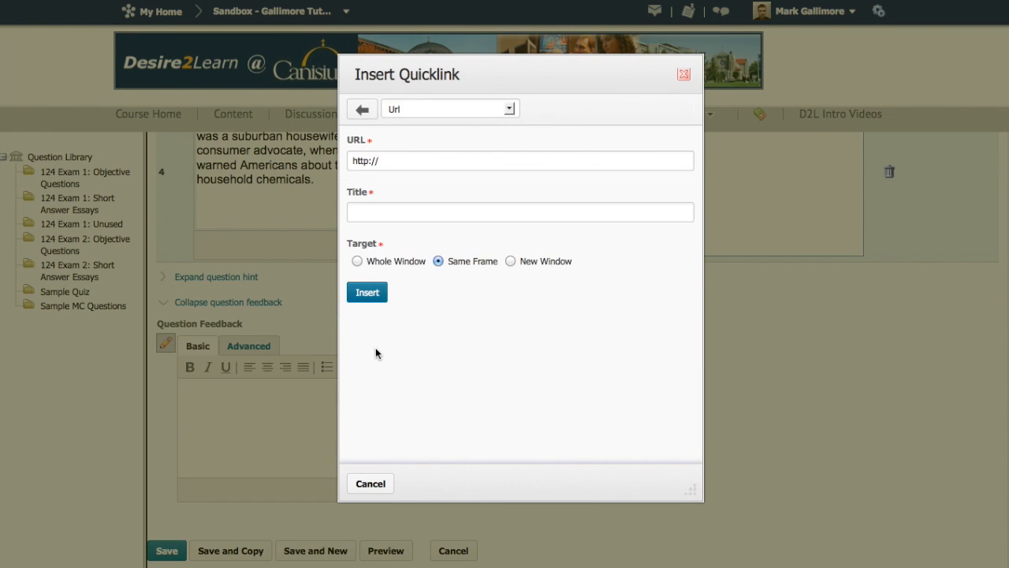
pyautogui.click(385, 162)
pyautogui.write('http://goo.gl/yAQgGg')
pyautogui.click(385, 210)
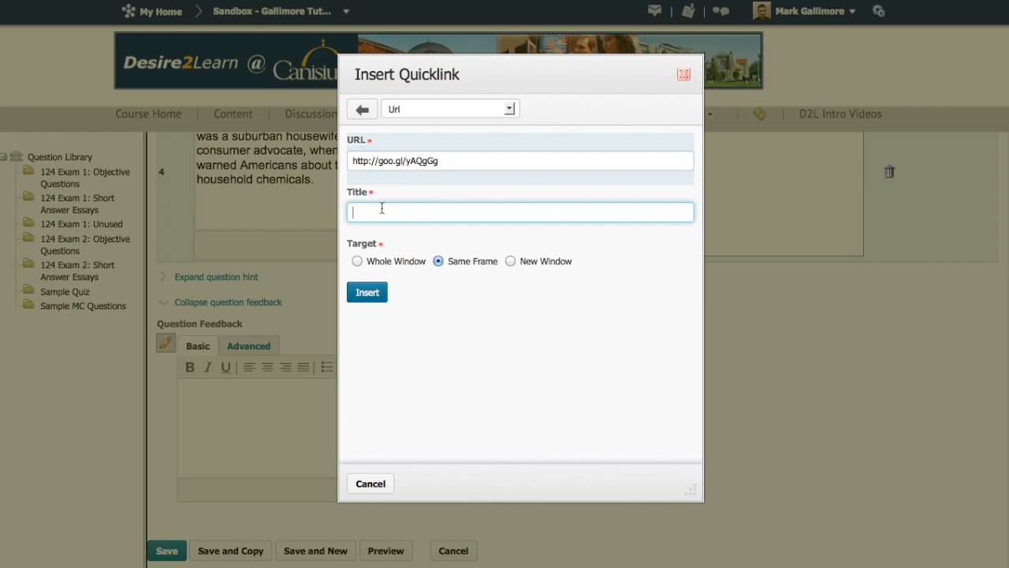
pyautogui.write('Fannie Lou Hamer')
pyautogui.click(511, 261)
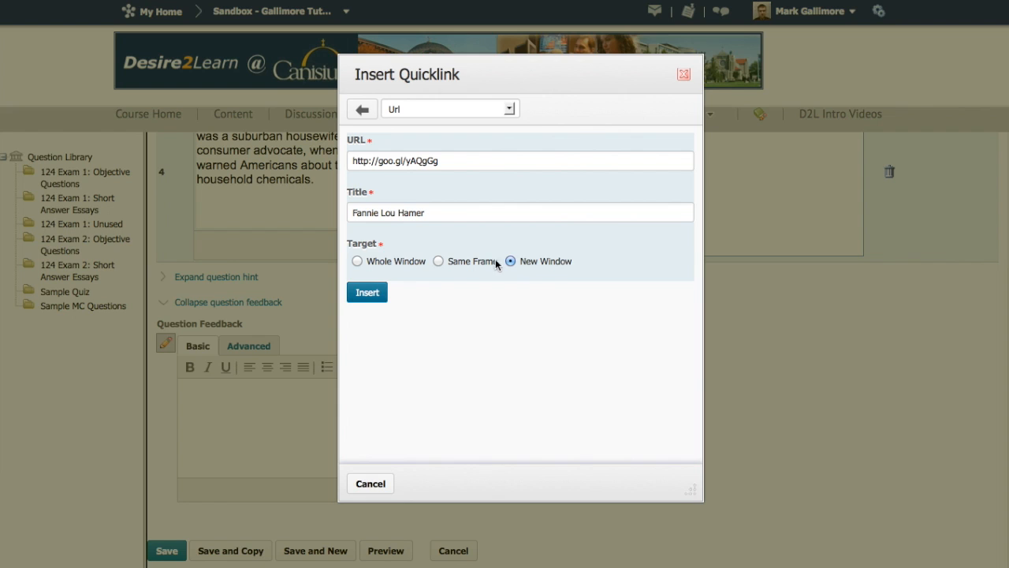
pyautogui.click(367, 293)
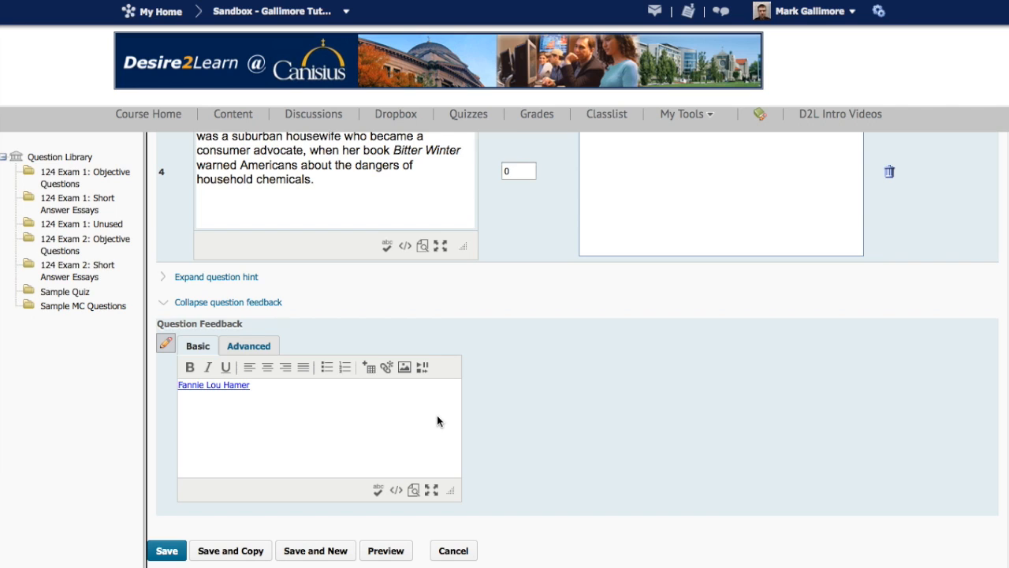
pyautogui.click(313, 551)
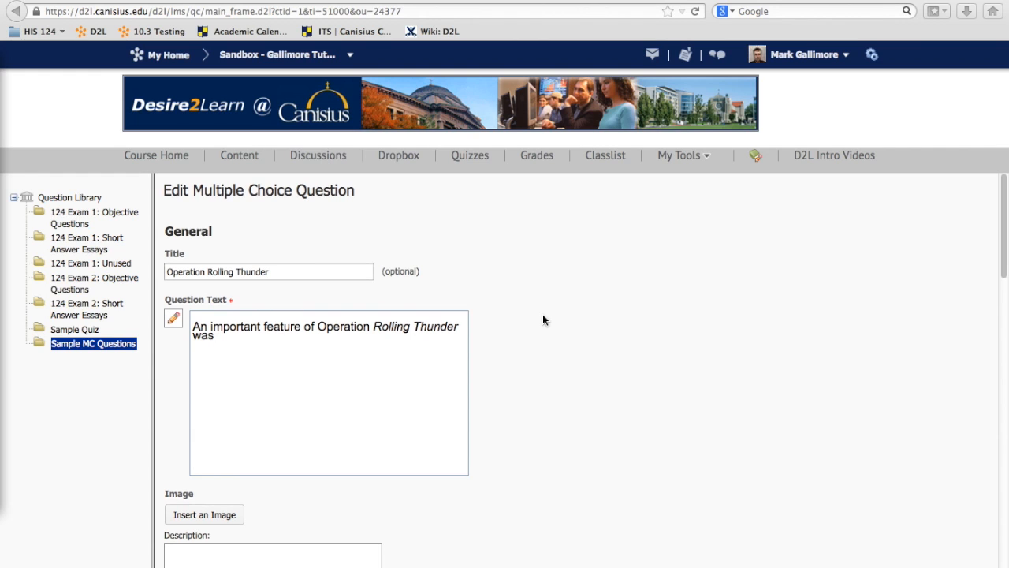
# Set the weight of answer option 2, about "smart bombs", to 50% in the Operation Rolling Thunder question
pyautogui.scroll(-2, 543, 319)
pyautogui.scroll(-2, 542, 319)
pyautogui.scroll(-6, 543, 319)
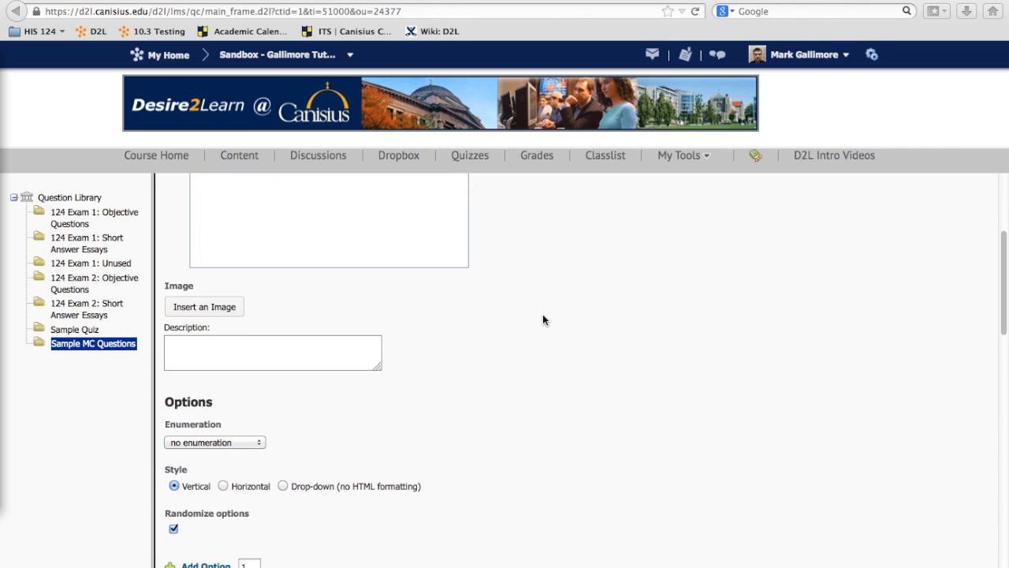
pyautogui.scroll(-10, 542, 319)
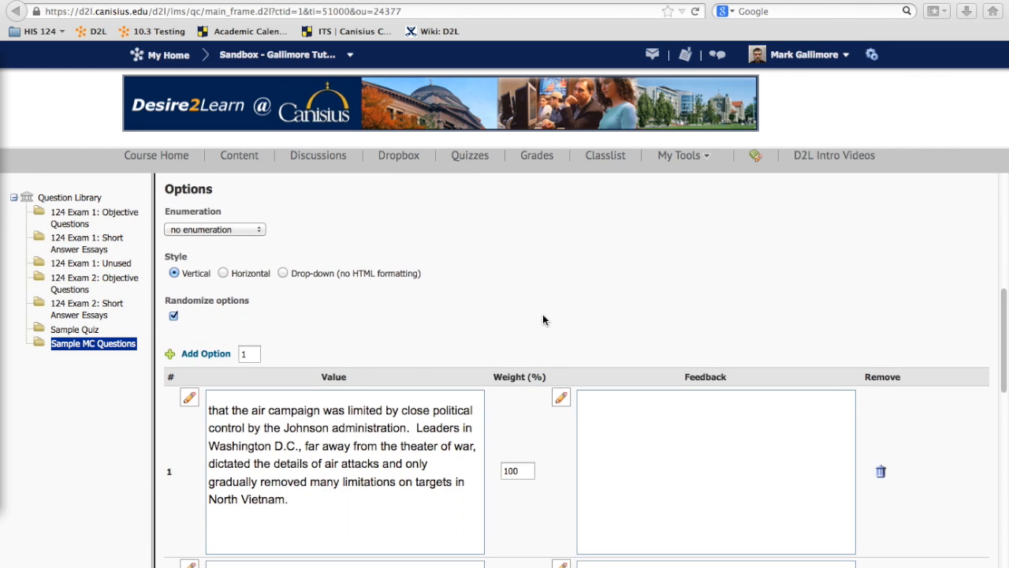
pyautogui.scroll(-8, 543, 320)
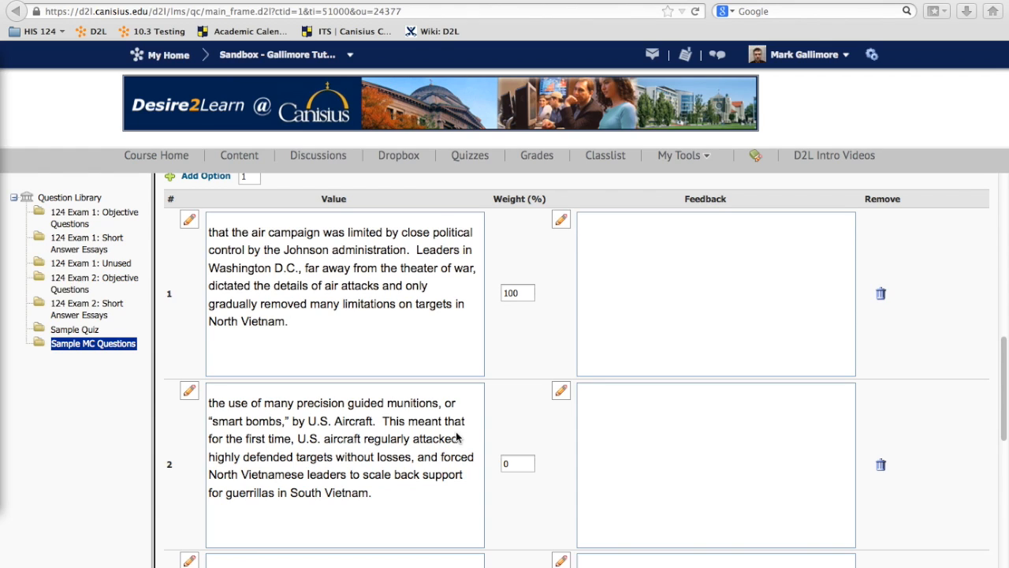
pyautogui.click(511, 466)
pyautogui.doubleClick(520, 465)
pyautogui.write('50')
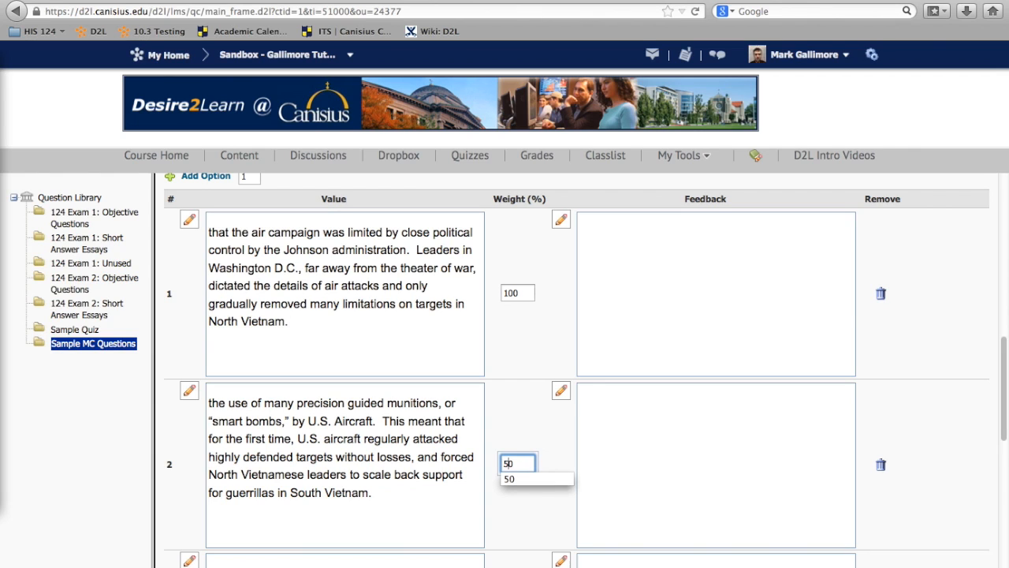
pyautogui.click(514, 447)
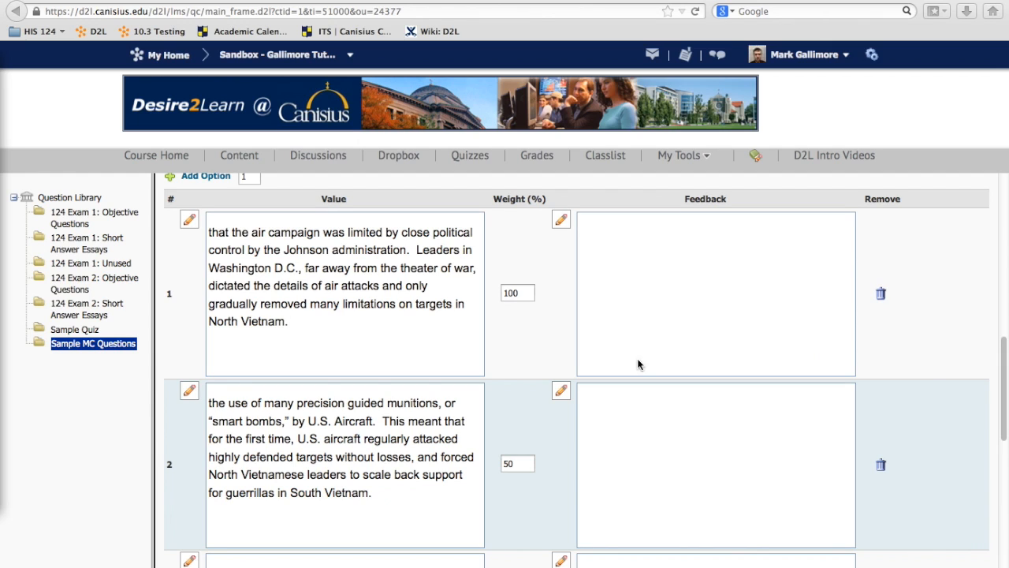
# Paste feedback for answer option 2 explaining that early-generation smart bombs were used only in limited quantities and without substantial results
pyautogui.click(628, 425)
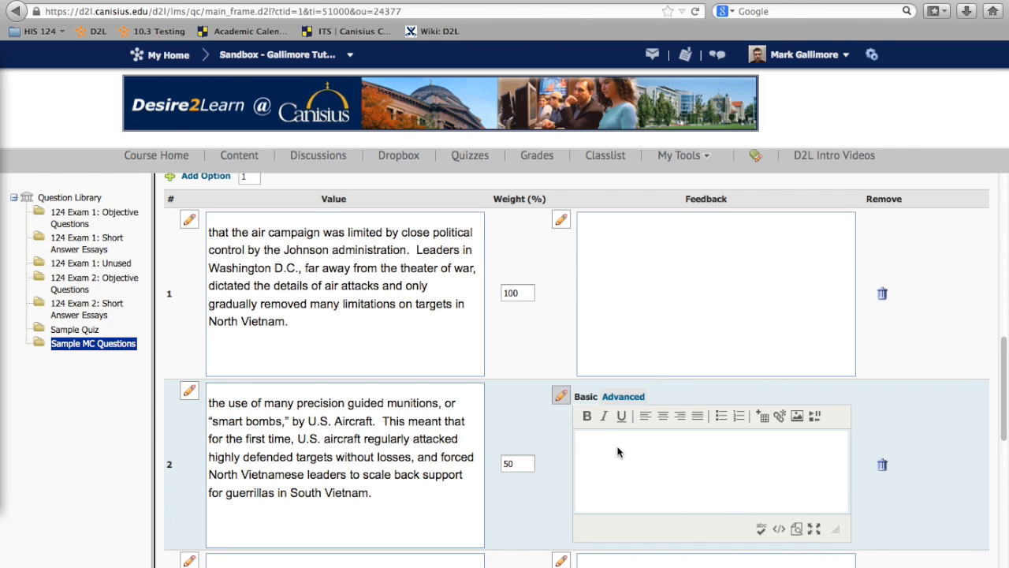
pyautogui.press('super+v')
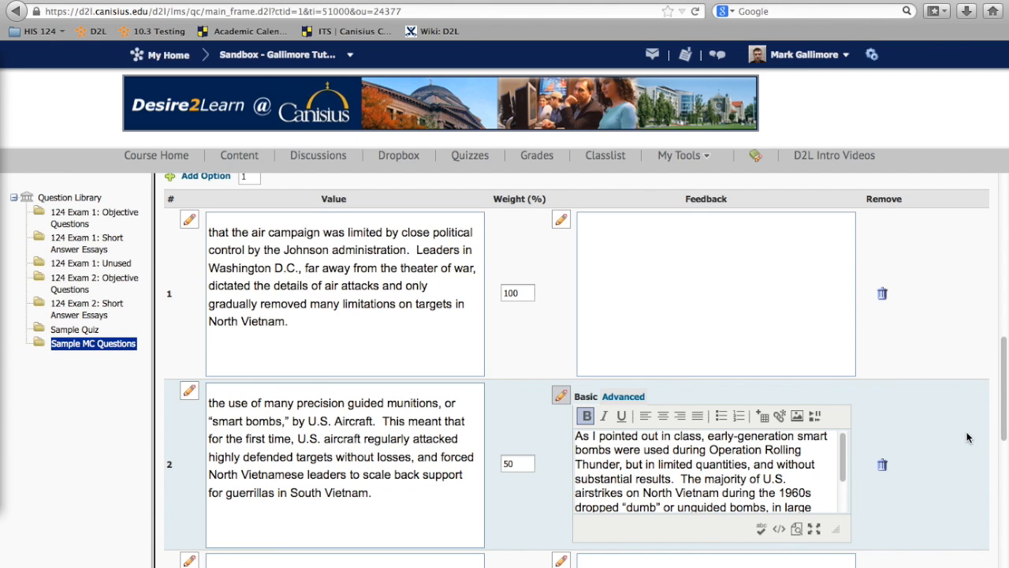
pyautogui.scroll(-3, 963, 436)
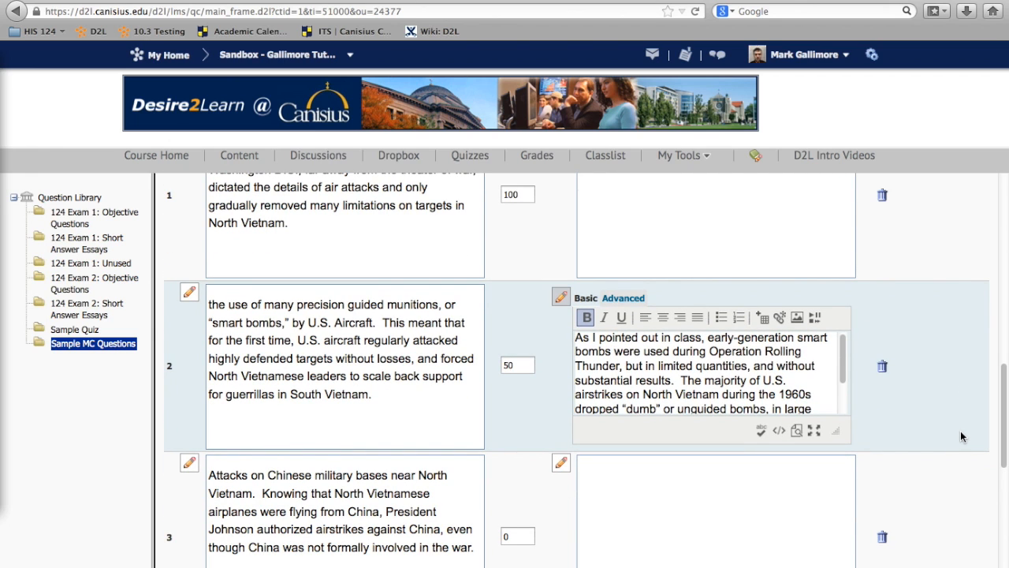
pyautogui.scroll(-10, 943, 435)
pyautogui.scroll(-5, 944, 435)
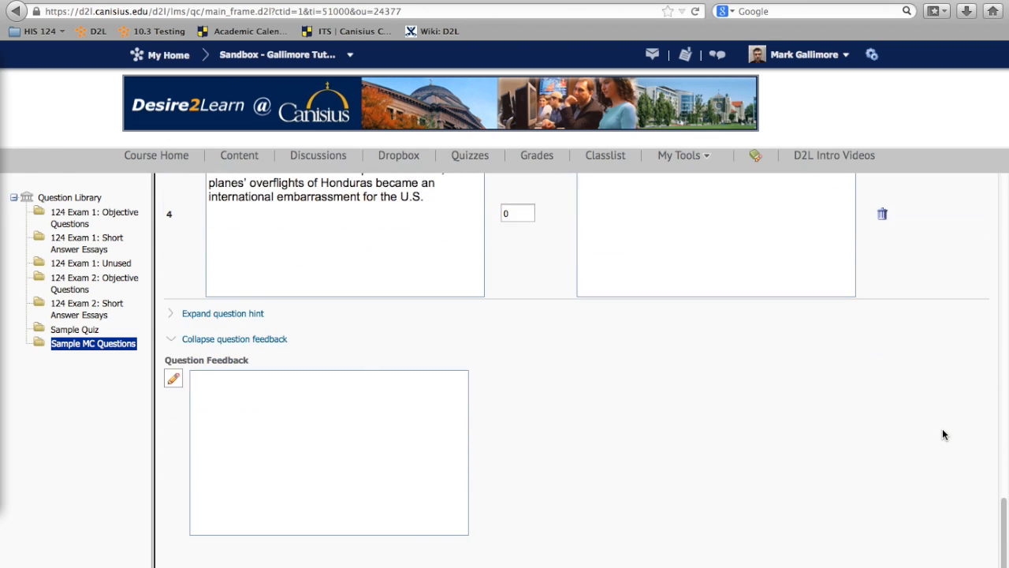
pyautogui.click(283, 455)
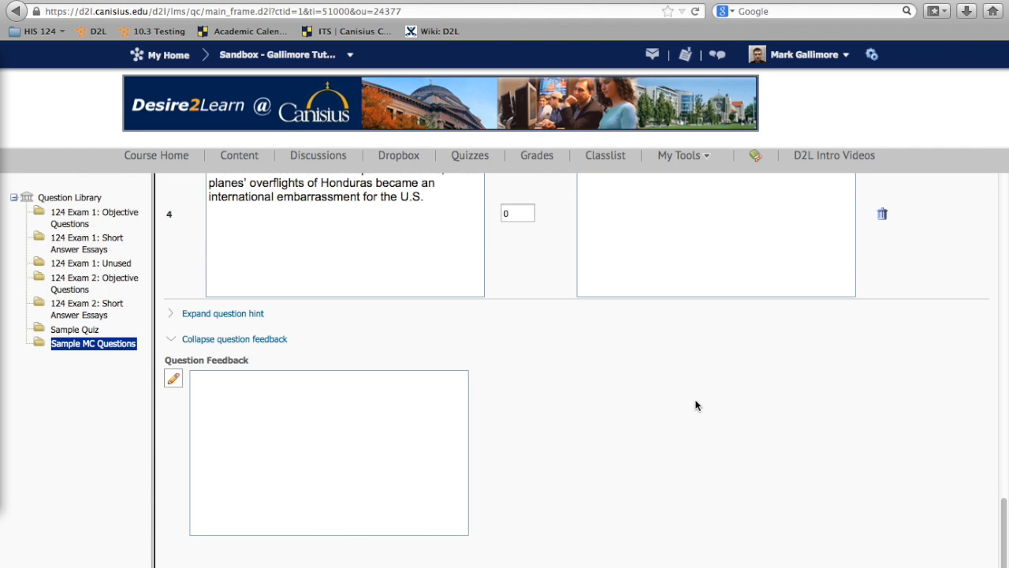
# Review the answer weights of the Operation Rolling Thunder question and show the feedback for Question 2 in the graded quiz
pyautogui.scroll(5, 686, 406)
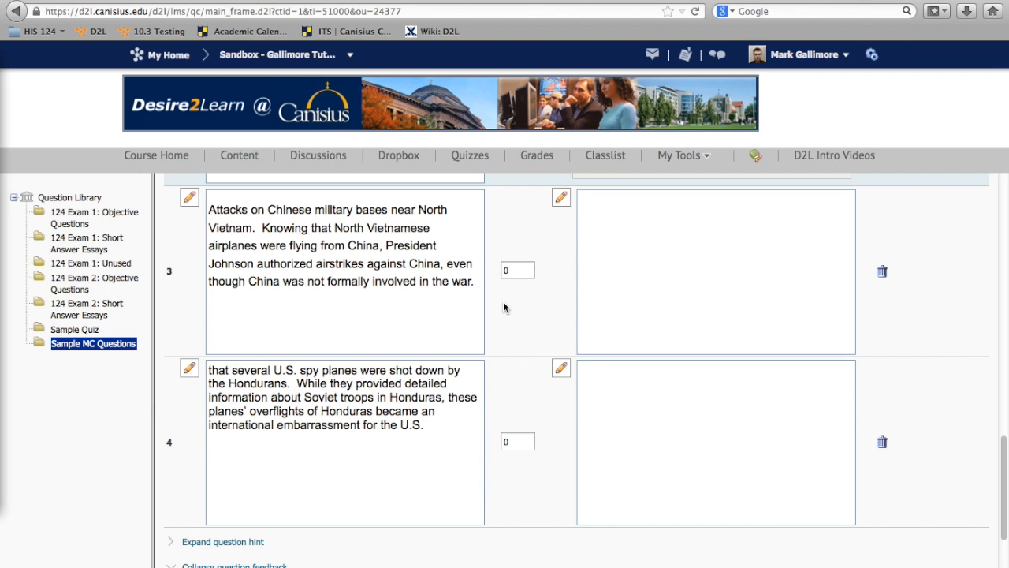
pyautogui.scroll(5, 515, 324)
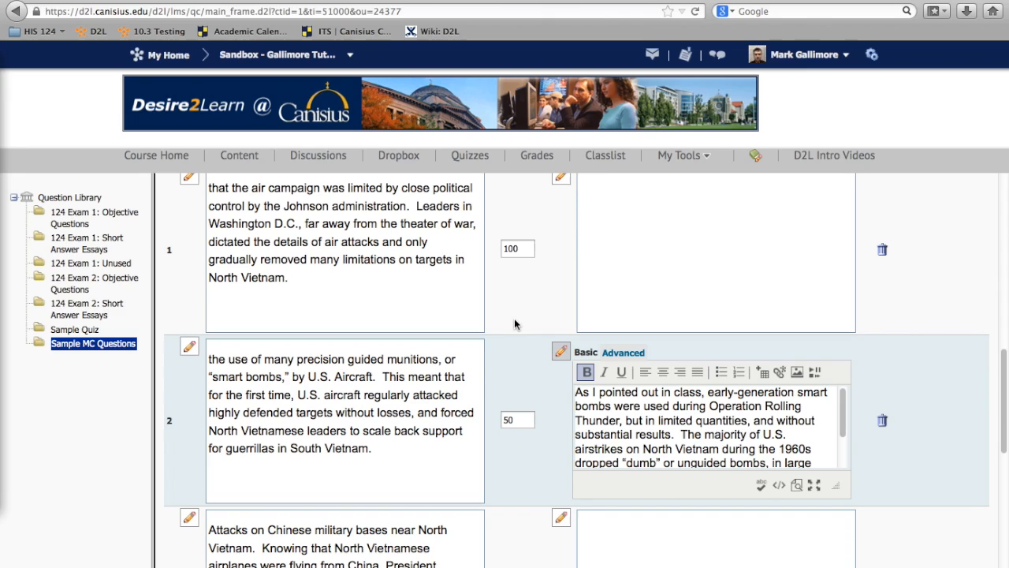
pyautogui.scroll(-7, 514, 324)
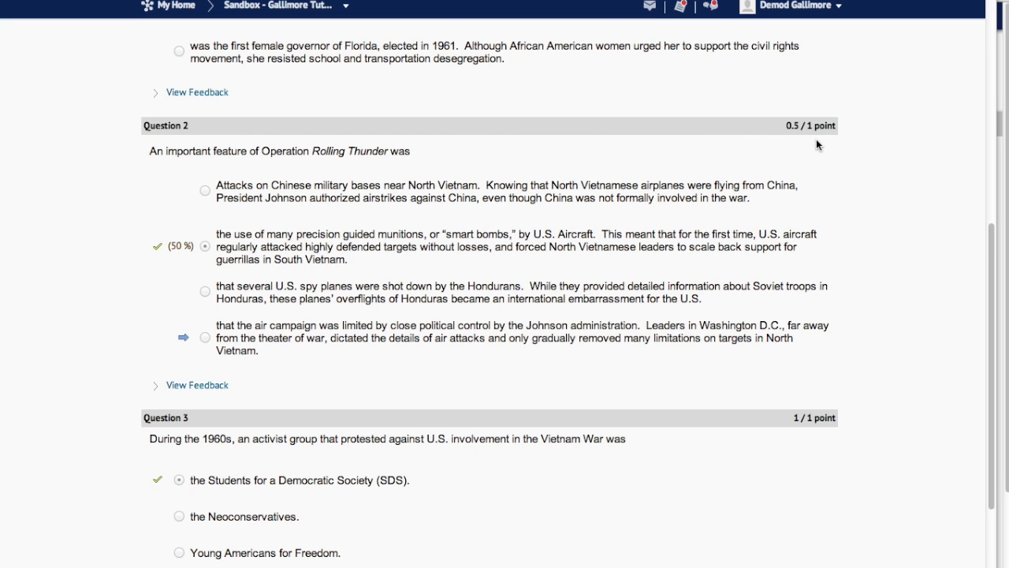
pyautogui.click(229, 386)
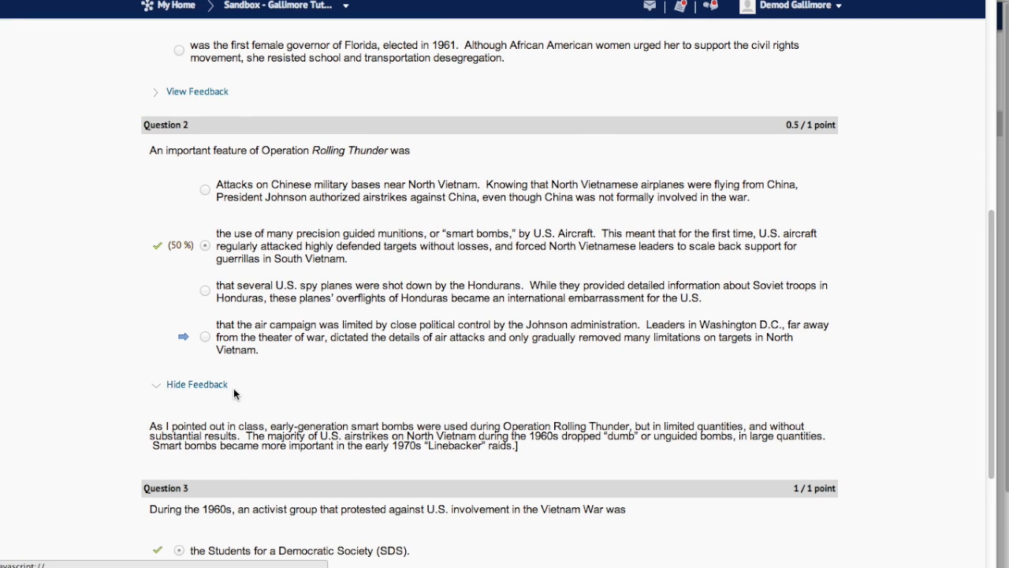